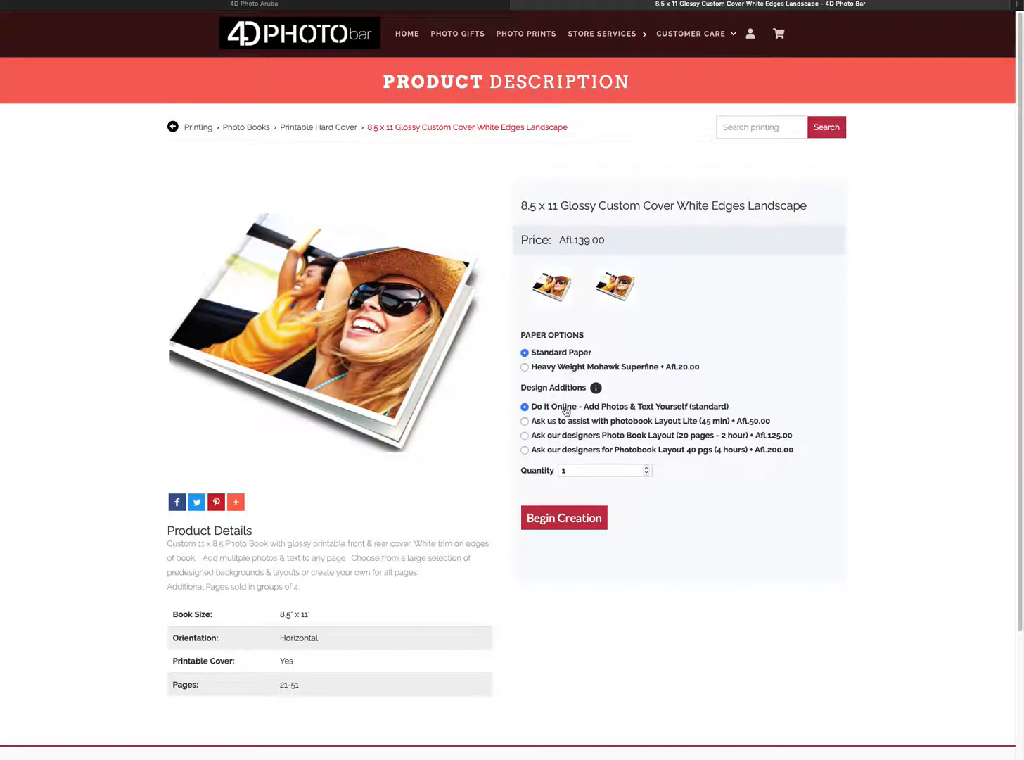
Begin creating the glossy custom cover photo book with Do It Online and upload all the baby images in the Upload folder.
click(575, 520)
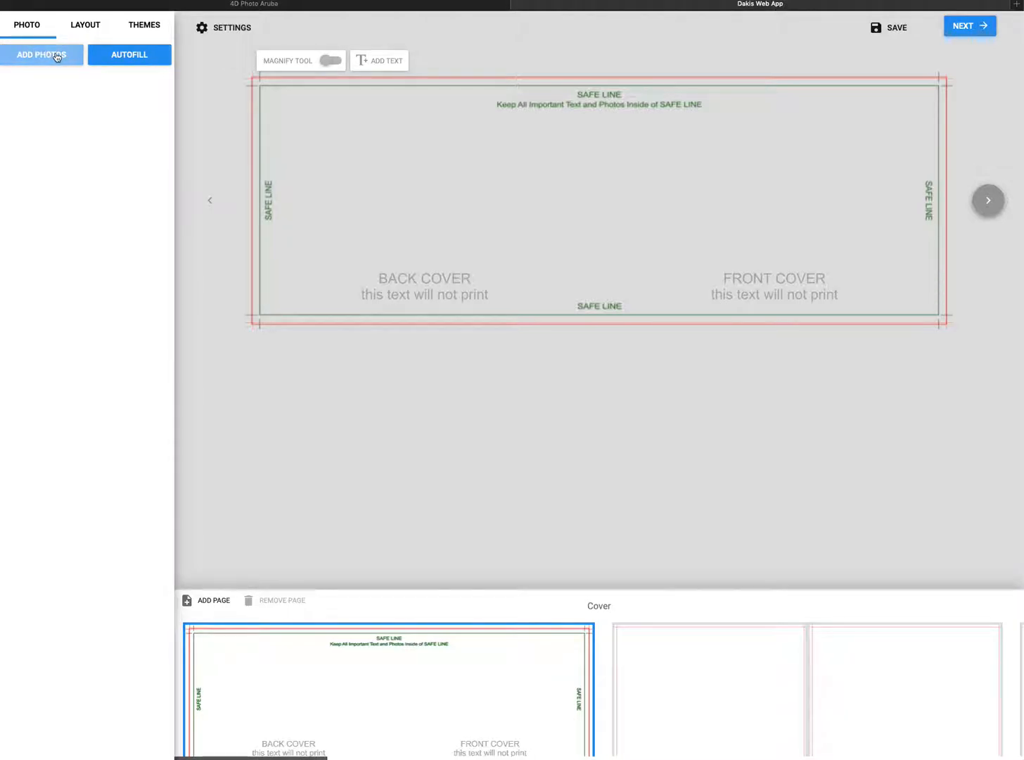
click(57, 60)
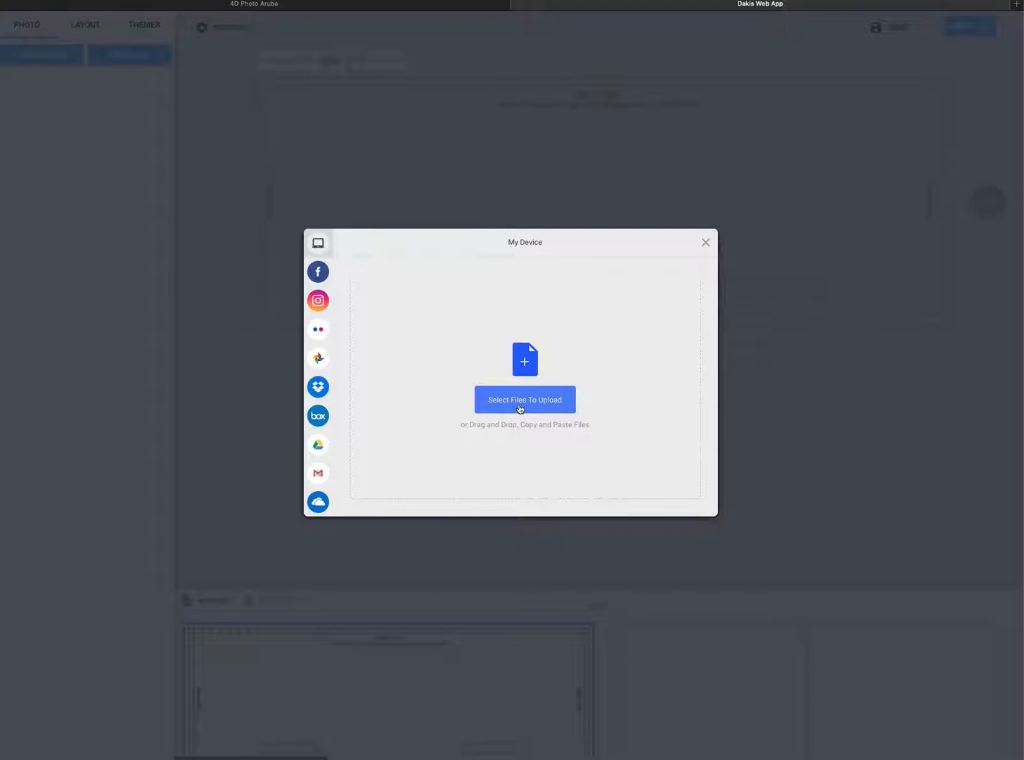
click(520, 409)
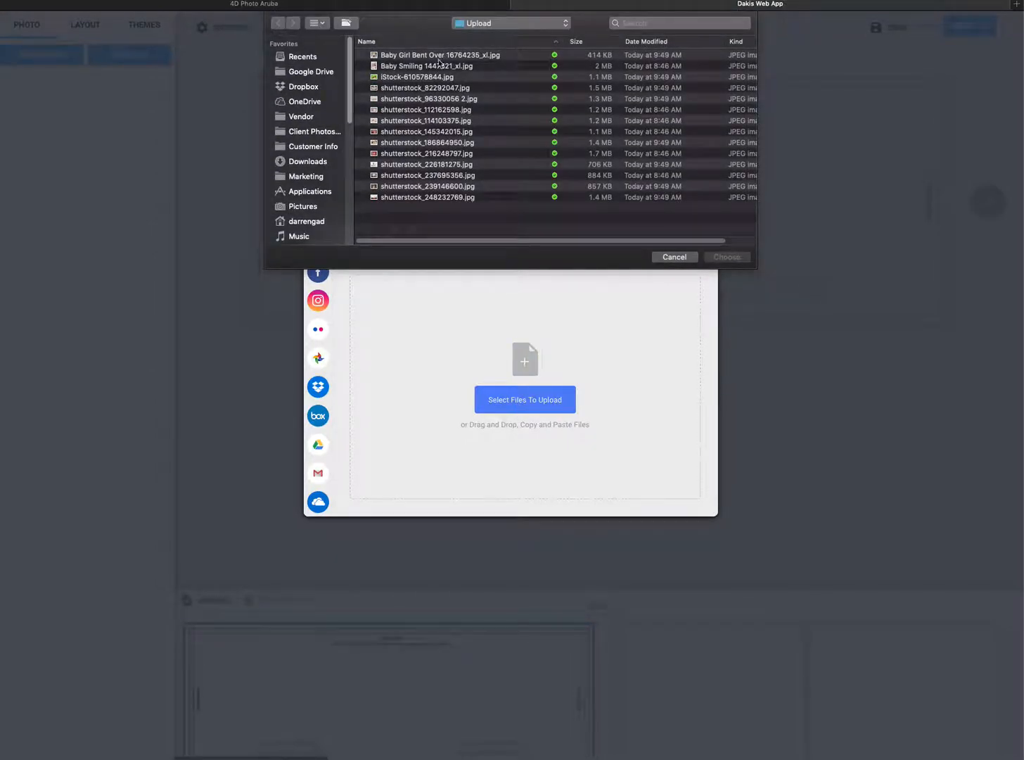
click(437, 59)
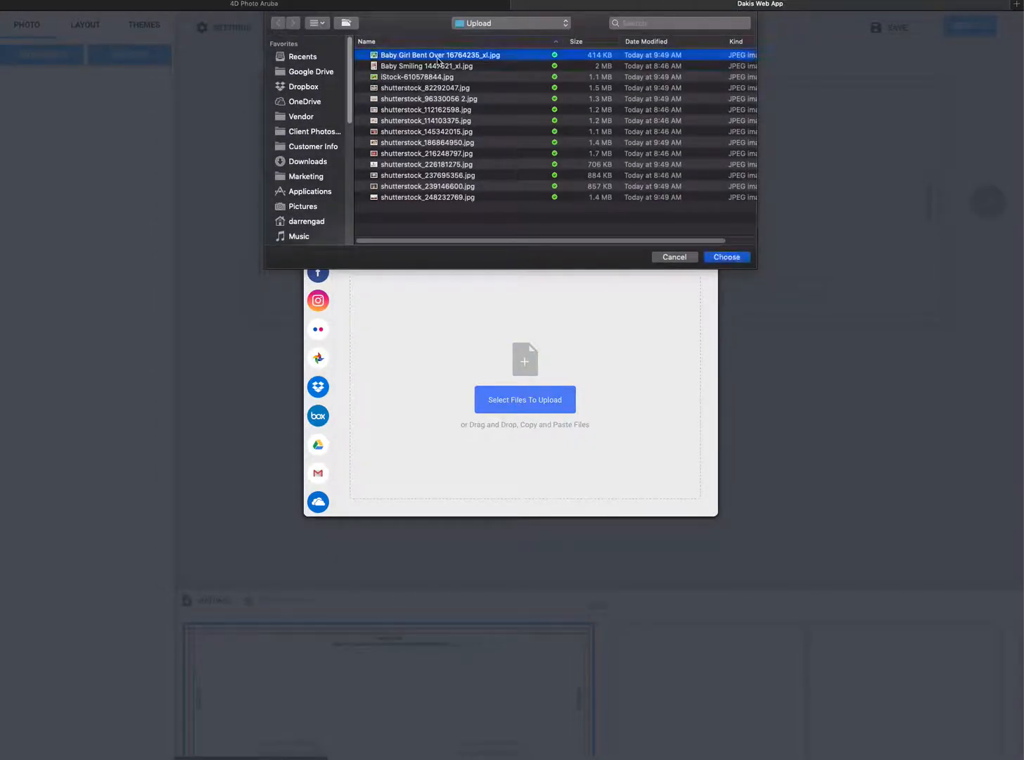
shift+click(427, 197)
click(726, 257)
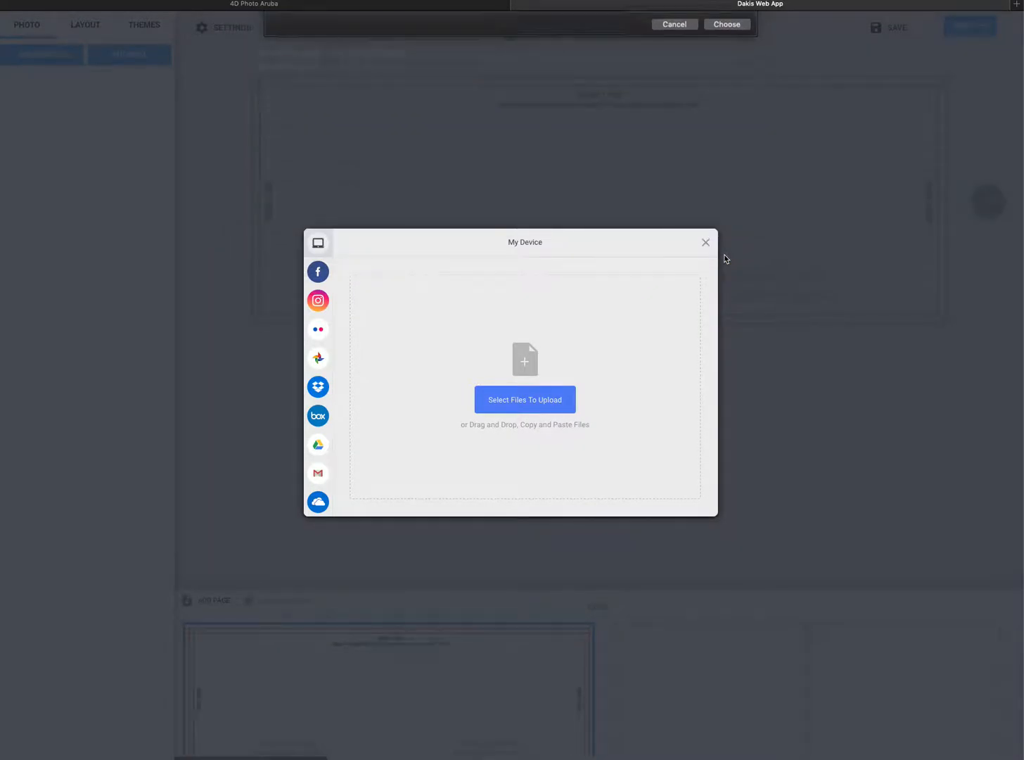
click(665, 501)
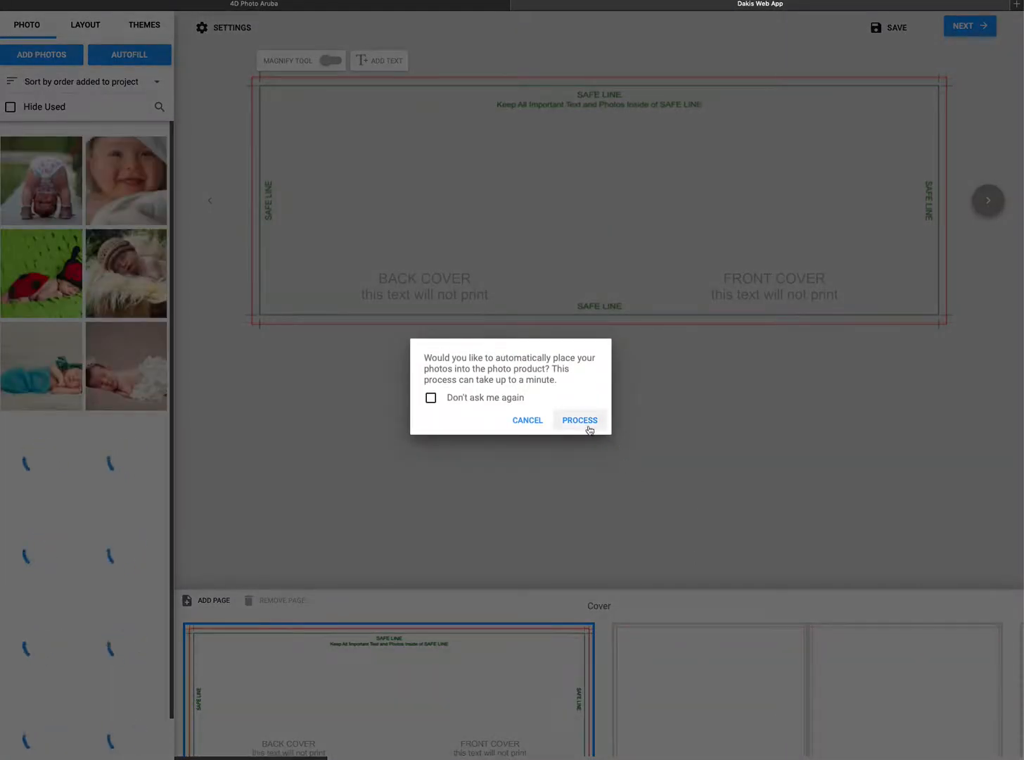
Accept automatic photo placement and reorder the photos: mother and baby first, teal-wrapped baby second, tiara baby ahead of the ladybug baby.
click(586, 424)
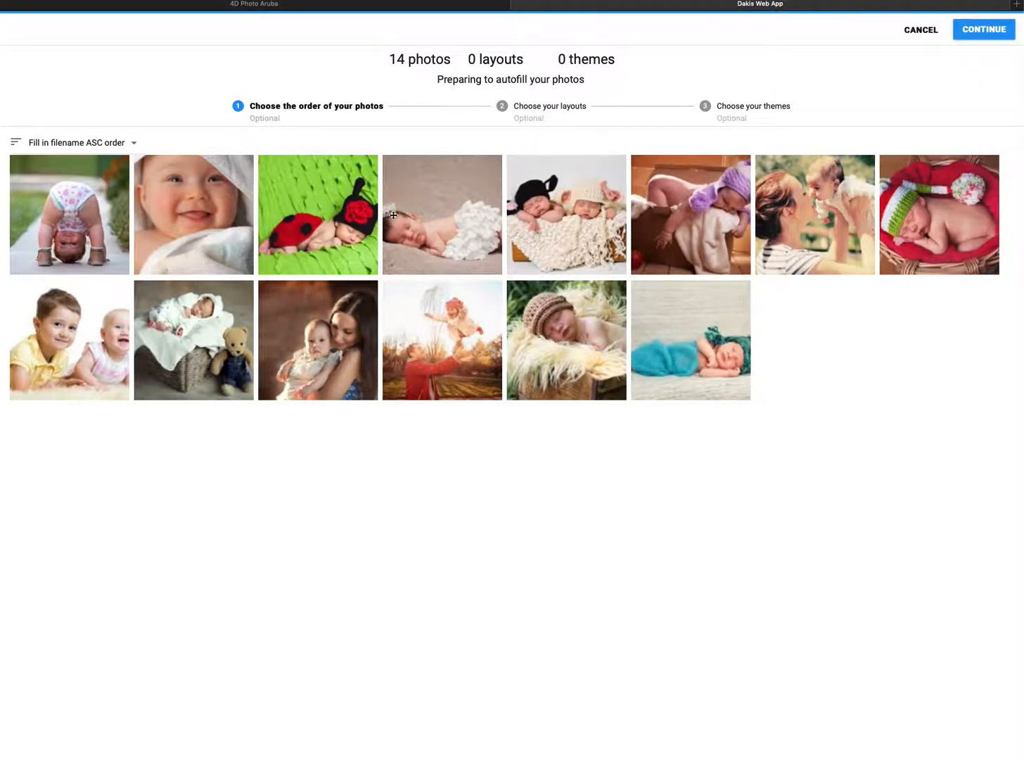
drag(433, 217, 305, 221)
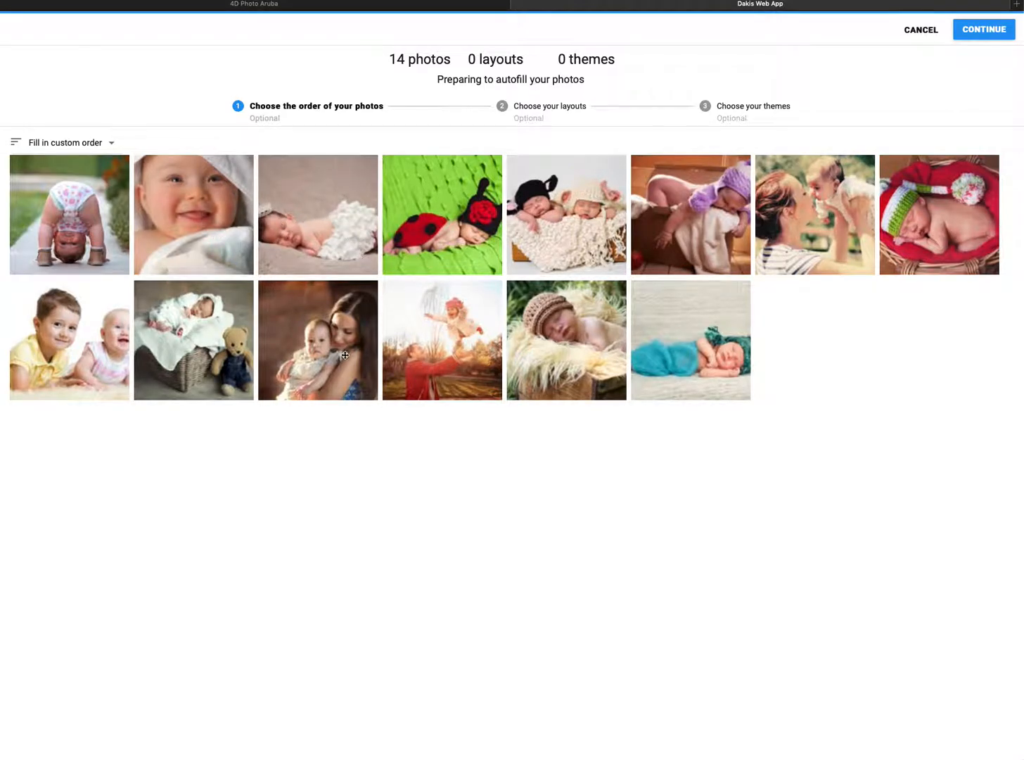
drag(346, 355, 114, 217)
drag(676, 340, 139, 211)
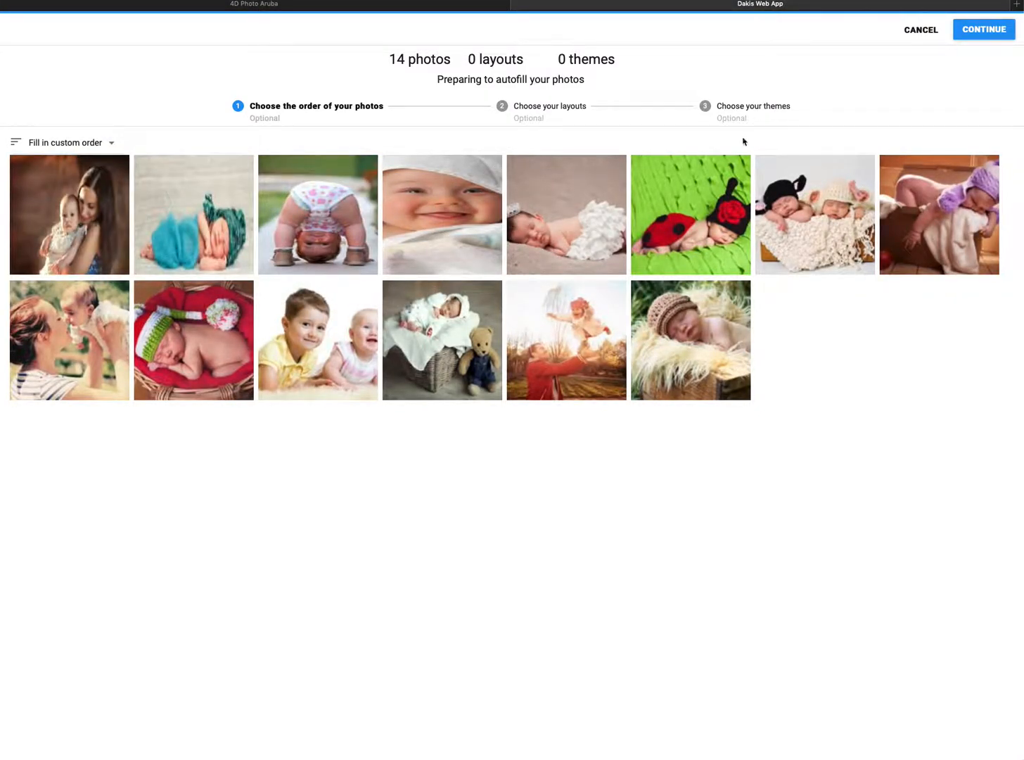
Autofill the book using the layout with one wide photo above two smaller ones and the blue-purple floral Soft Pastels theme.
click(550, 107)
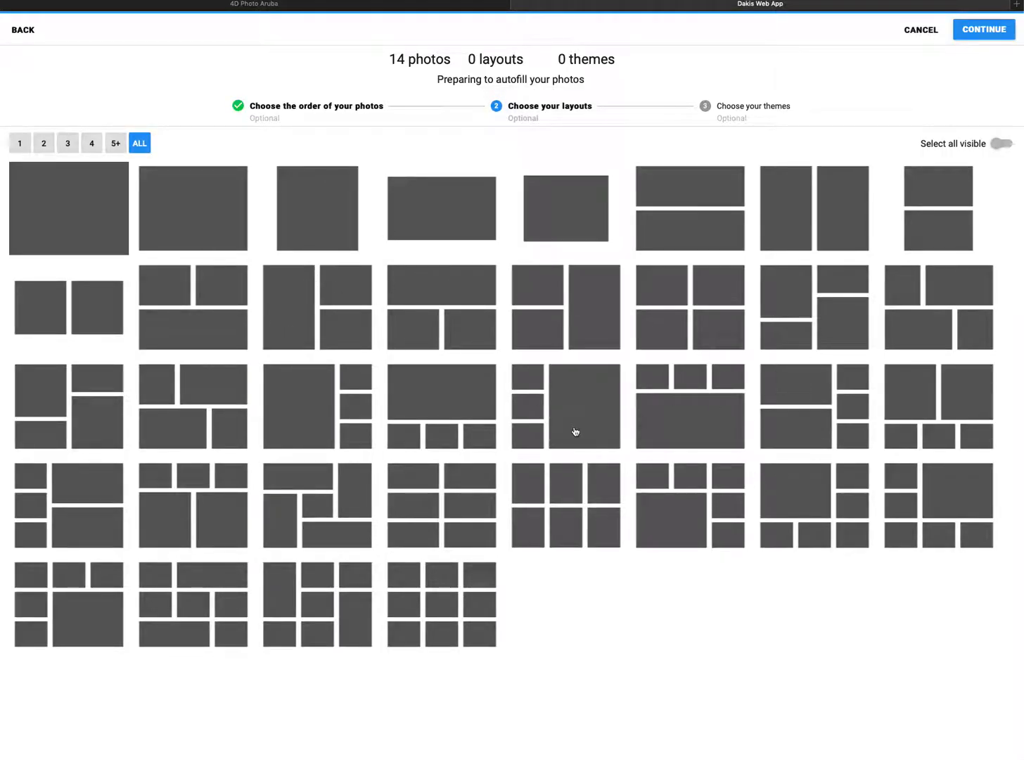
click(452, 326)
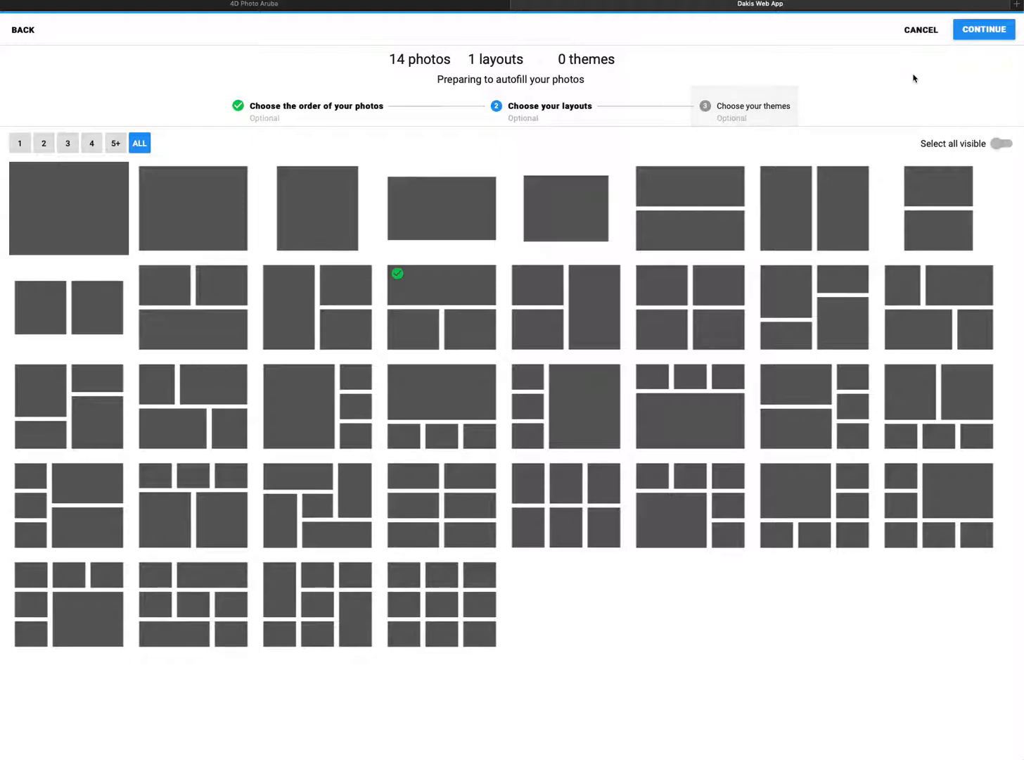
click(766, 106)
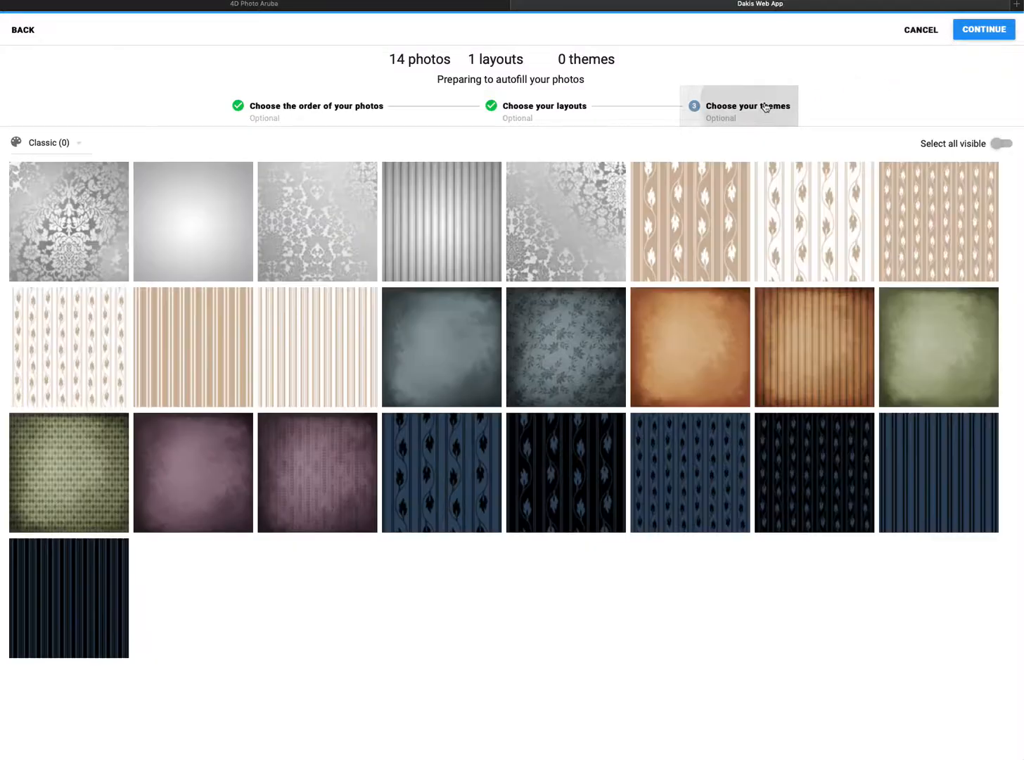
click(80, 144)
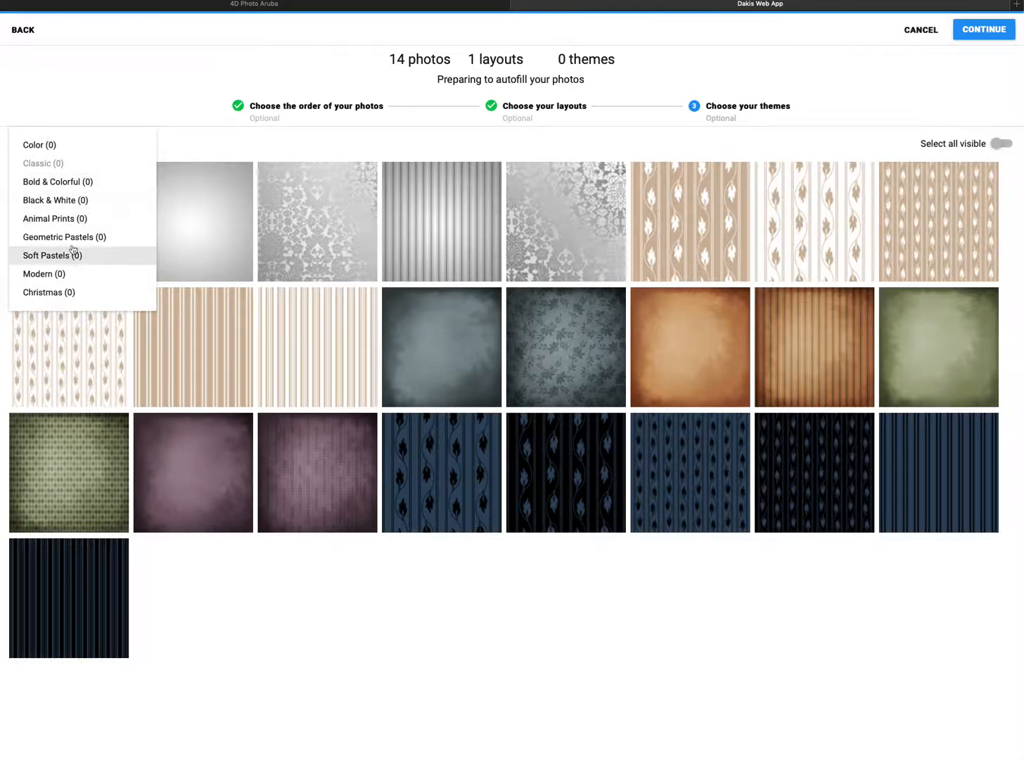
click(79, 200)
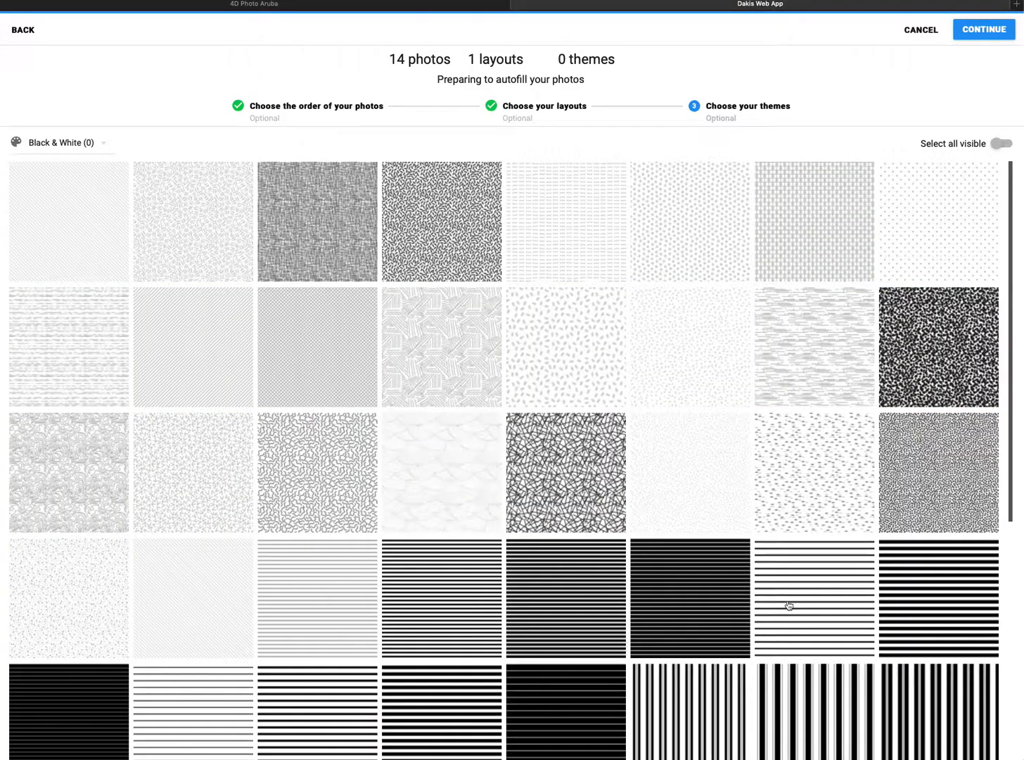
scroll(787, 604, down, 6)
scroll(788, 604, down, 1)
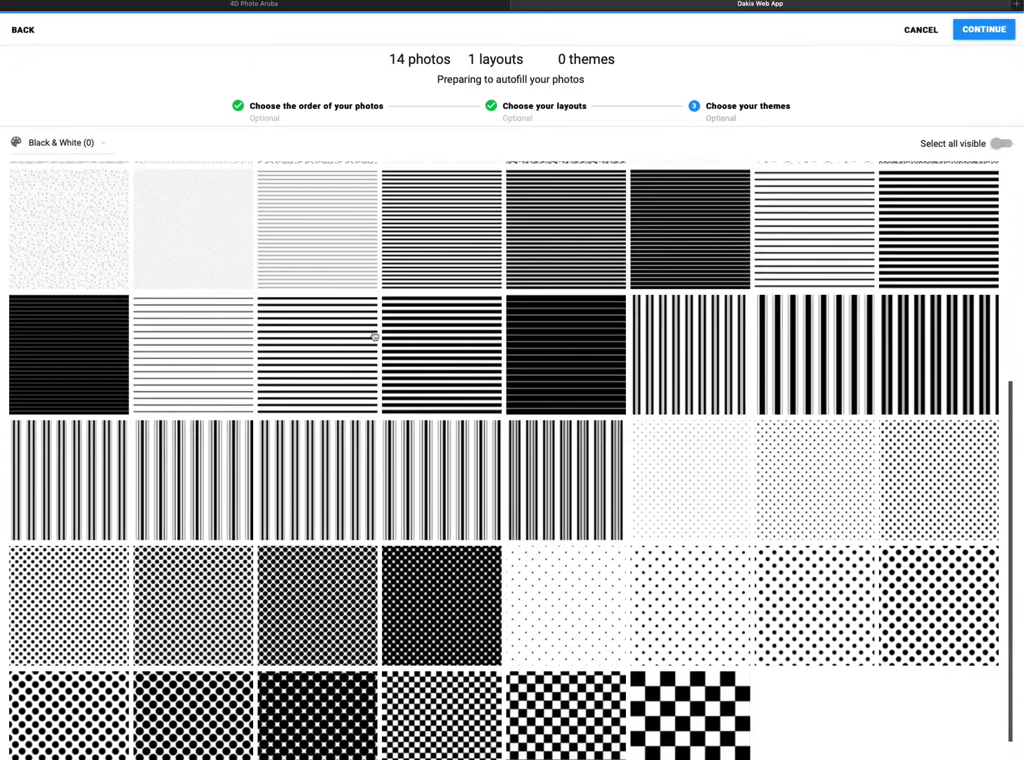
click(84, 142)
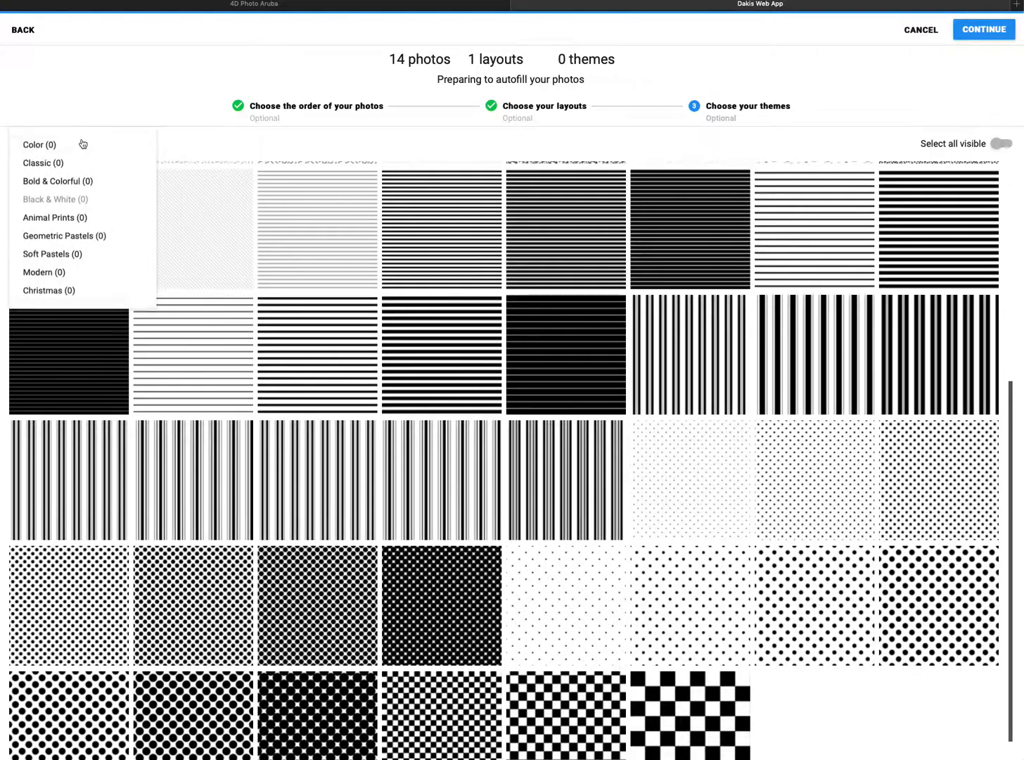
click(67, 255)
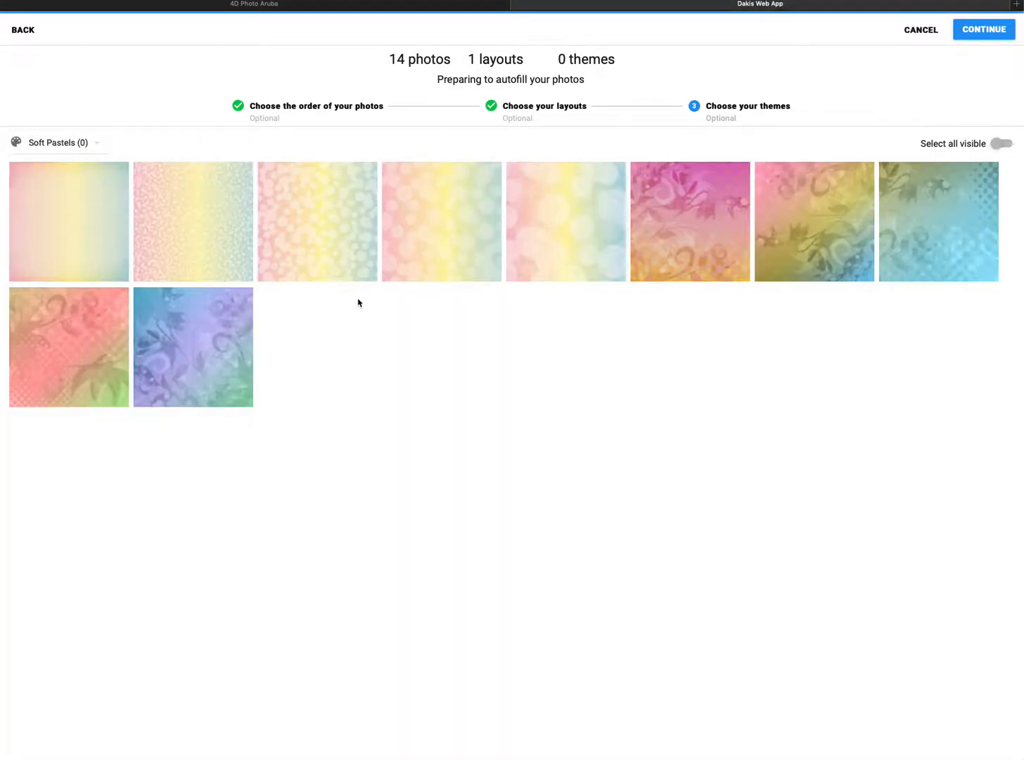
click(231, 366)
click(995, 32)
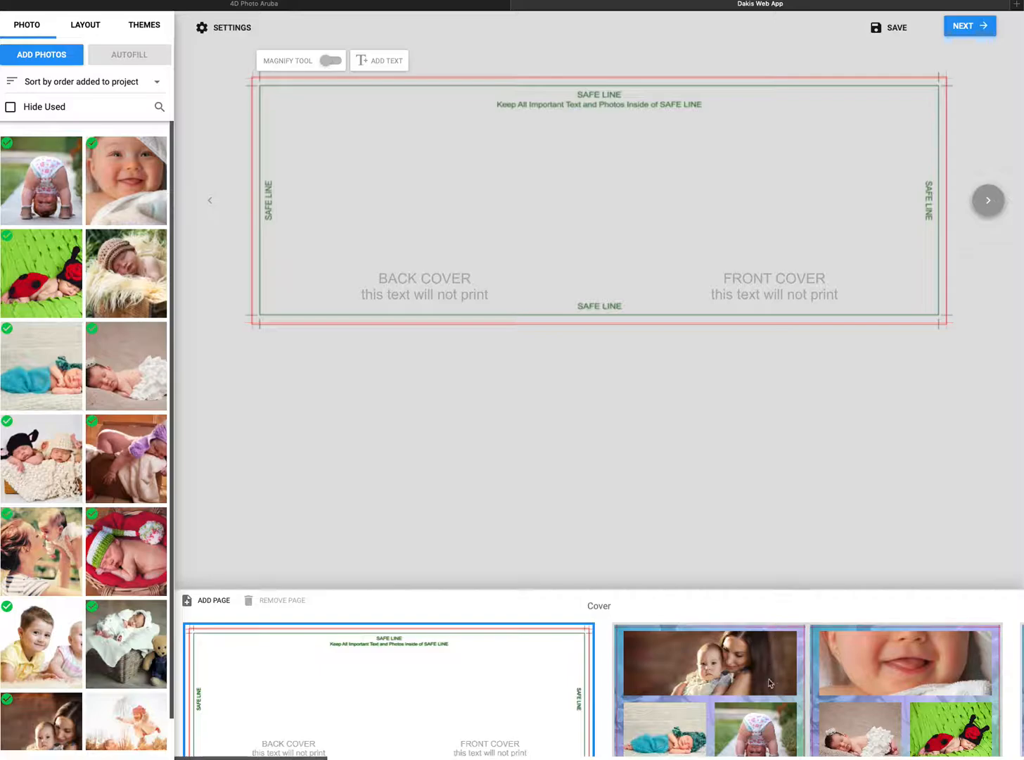
Change page 1 to the three-photo layout with one tall photo on the left and two stacked on the right.
drag(310, 754, 338, 756)
click(511, 692)
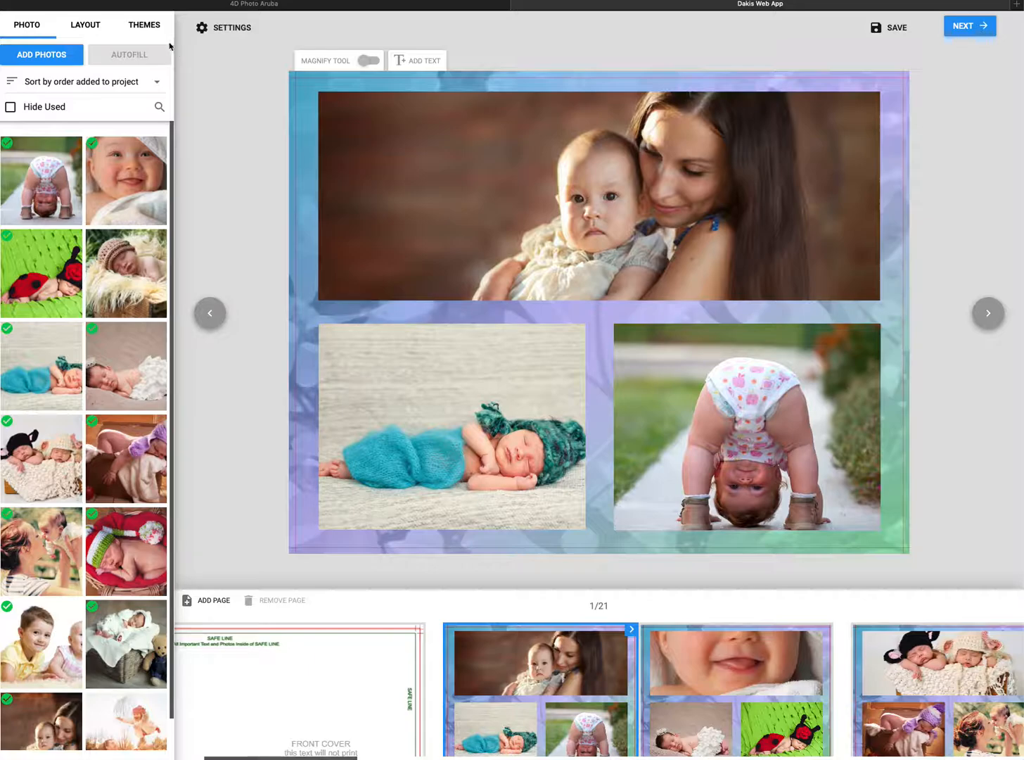
click(76, 24)
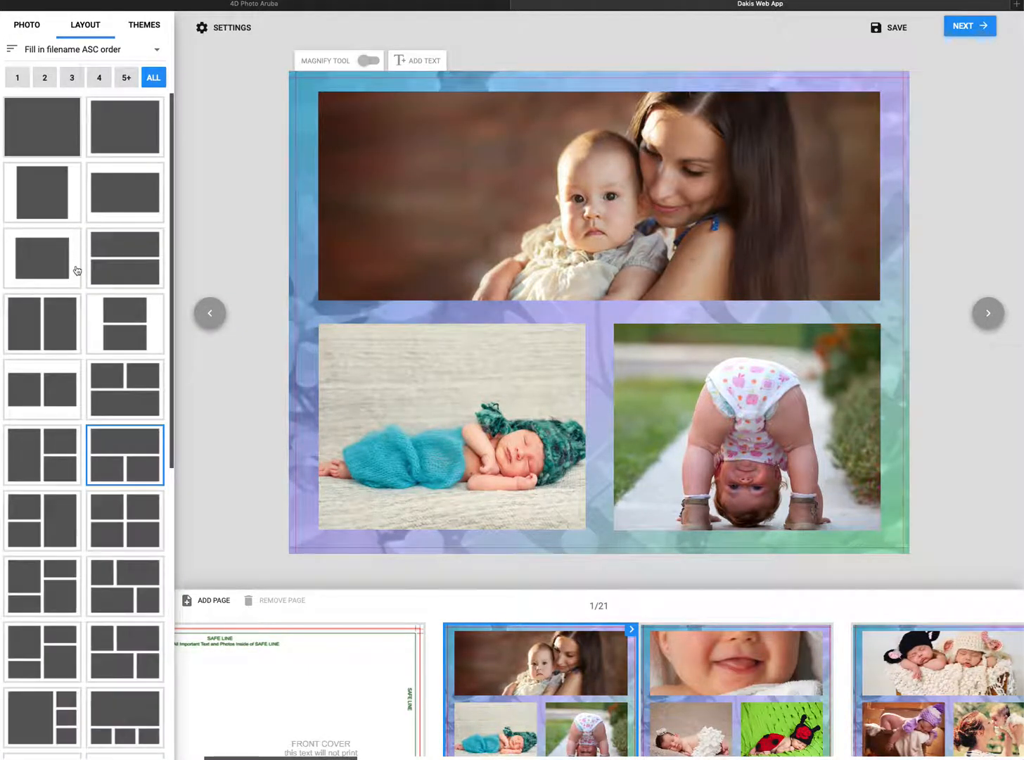
click(61, 465)
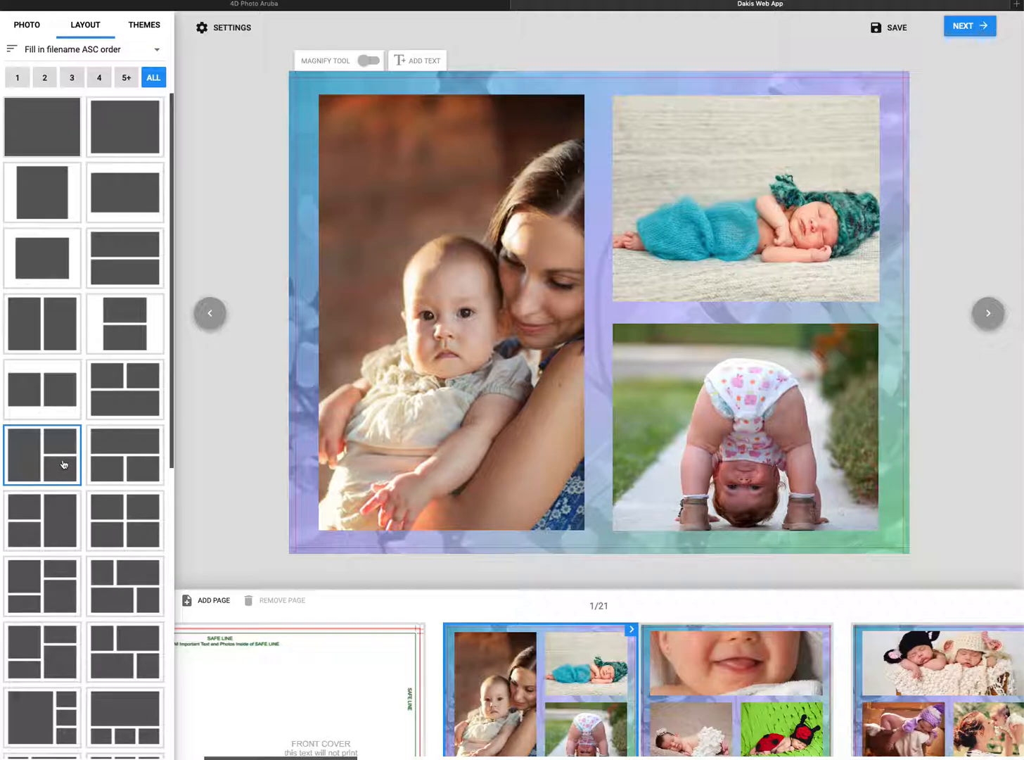
Pan the mother and baby photo to the left within its frame on page 1 so both faces fit.
click(482, 341)
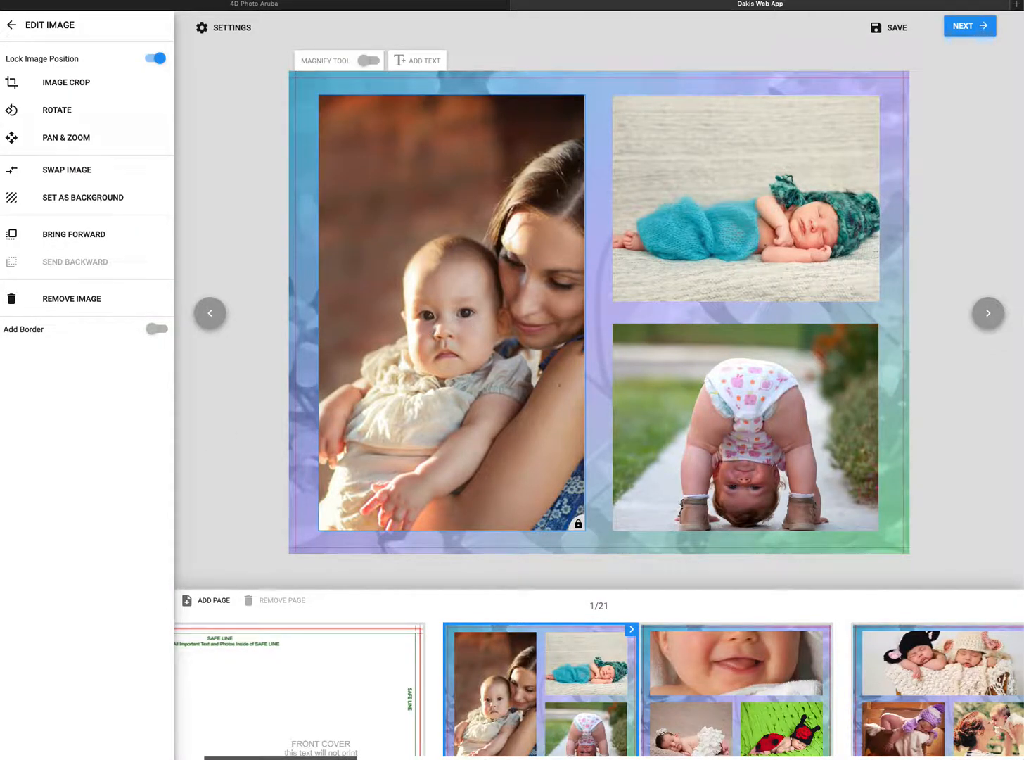
click(76, 144)
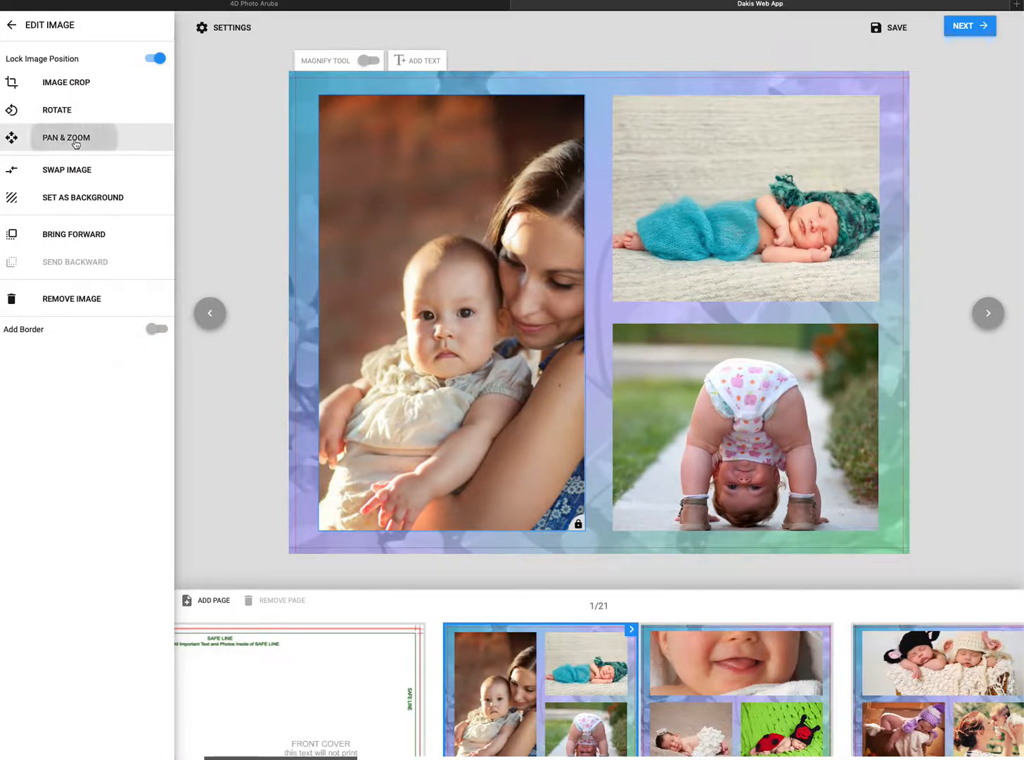
drag(450, 264, 400, 255)
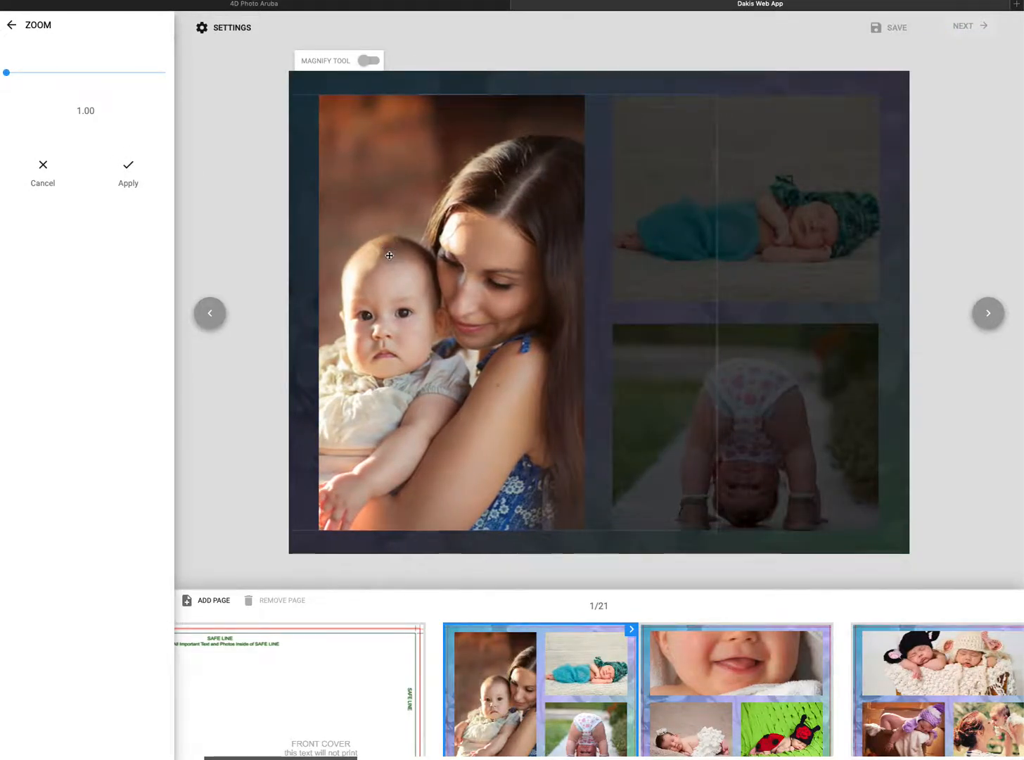
click(130, 174)
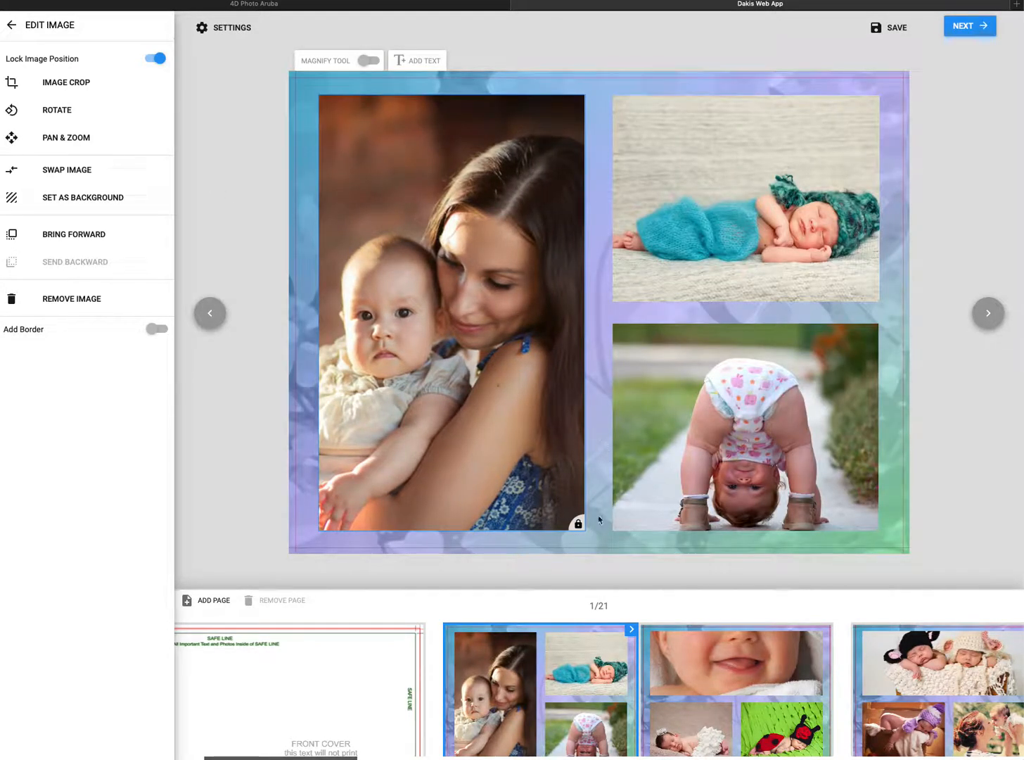
Unlock the position of the smiling baby photo on page 2 and shift it slightly up and to the left.
click(718, 730)
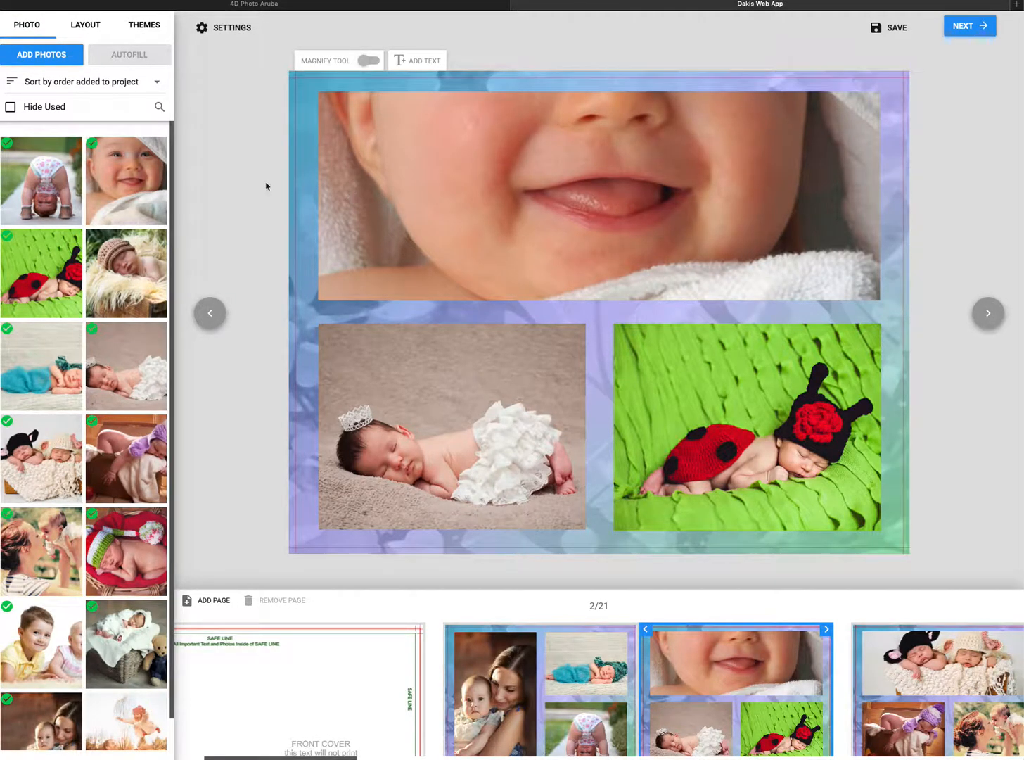
click(456, 211)
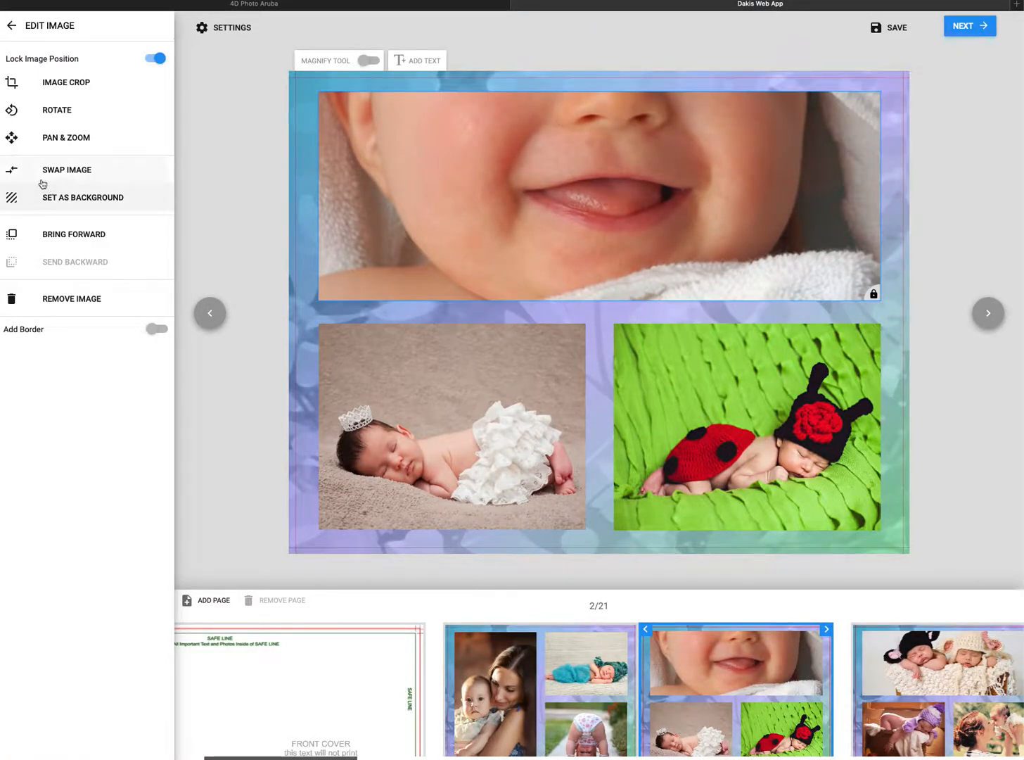
click(76, 82)
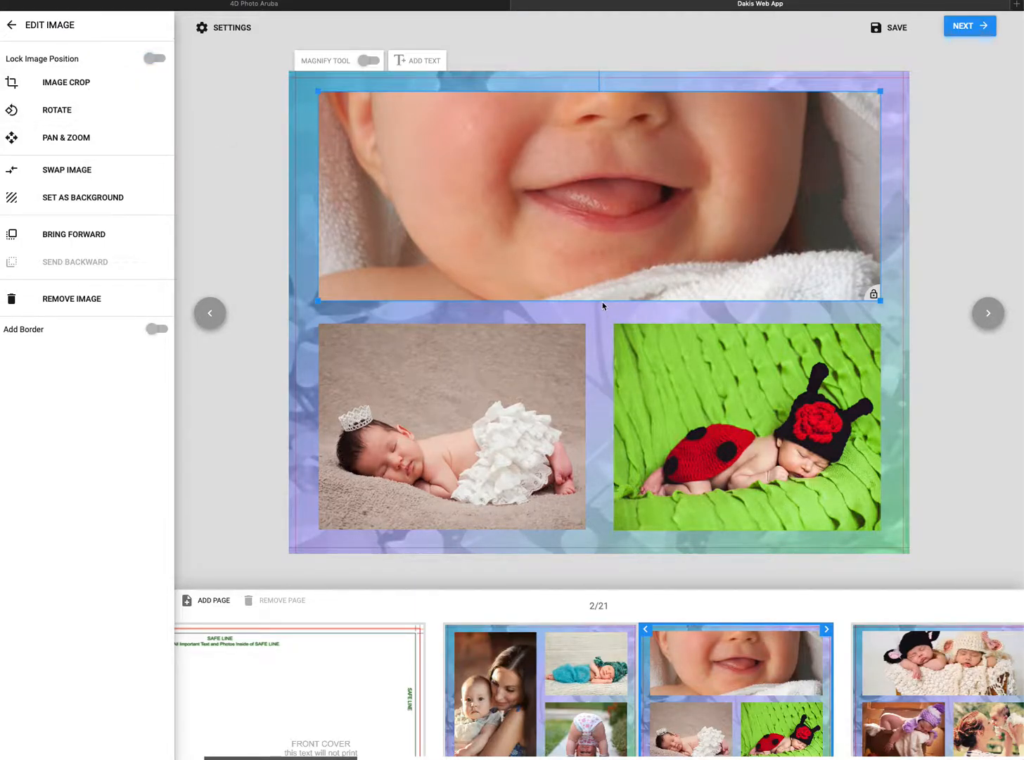
mouse_move(602, 299)
mouse_down()
mouse_move(602, 359)
mouse_move(603, 298)
mouse_up()
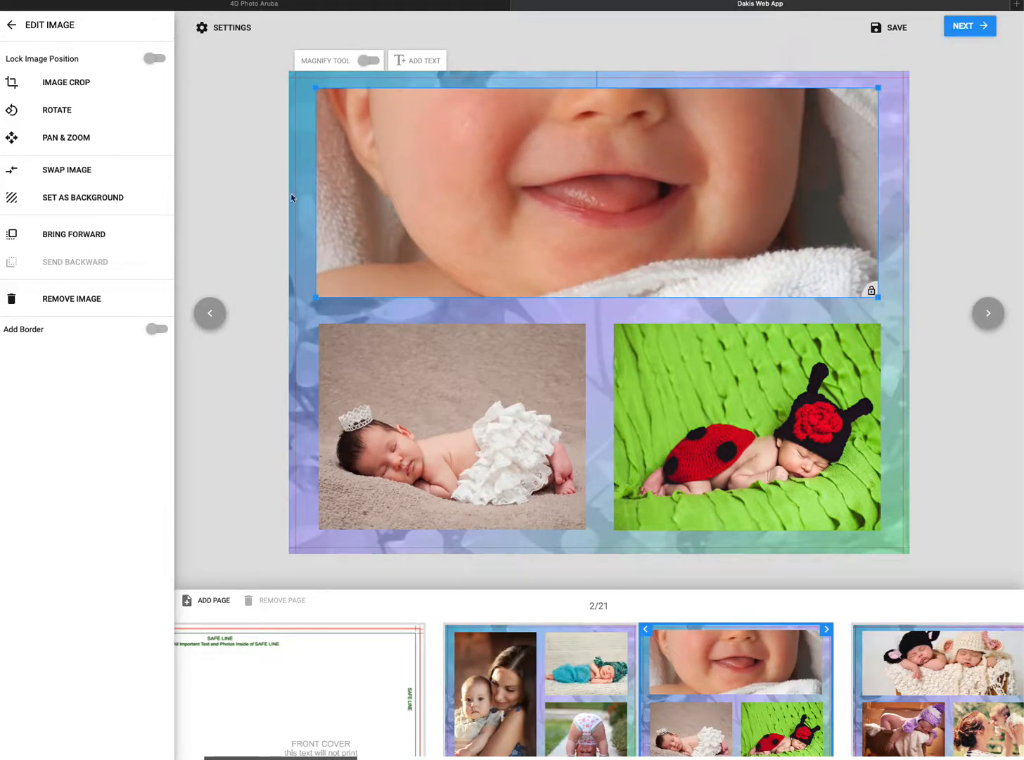
Pan the smiling baby photo downward within its frame so the eyes show.
click(68, 135)
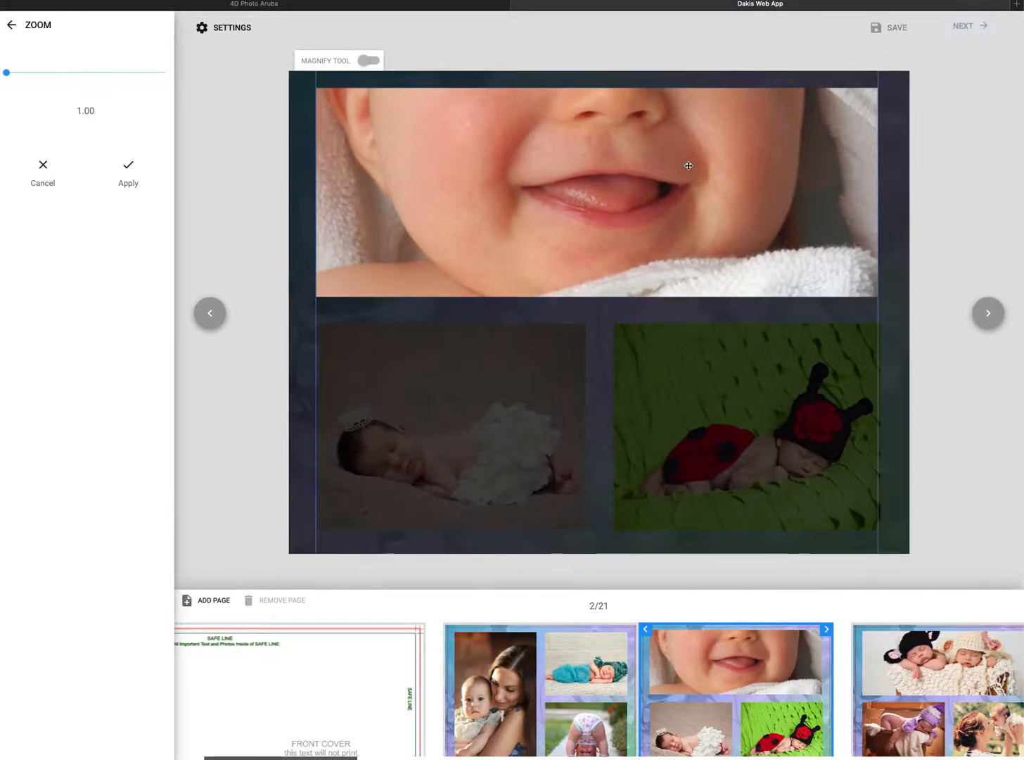
drag(689, 203, 695, 281)
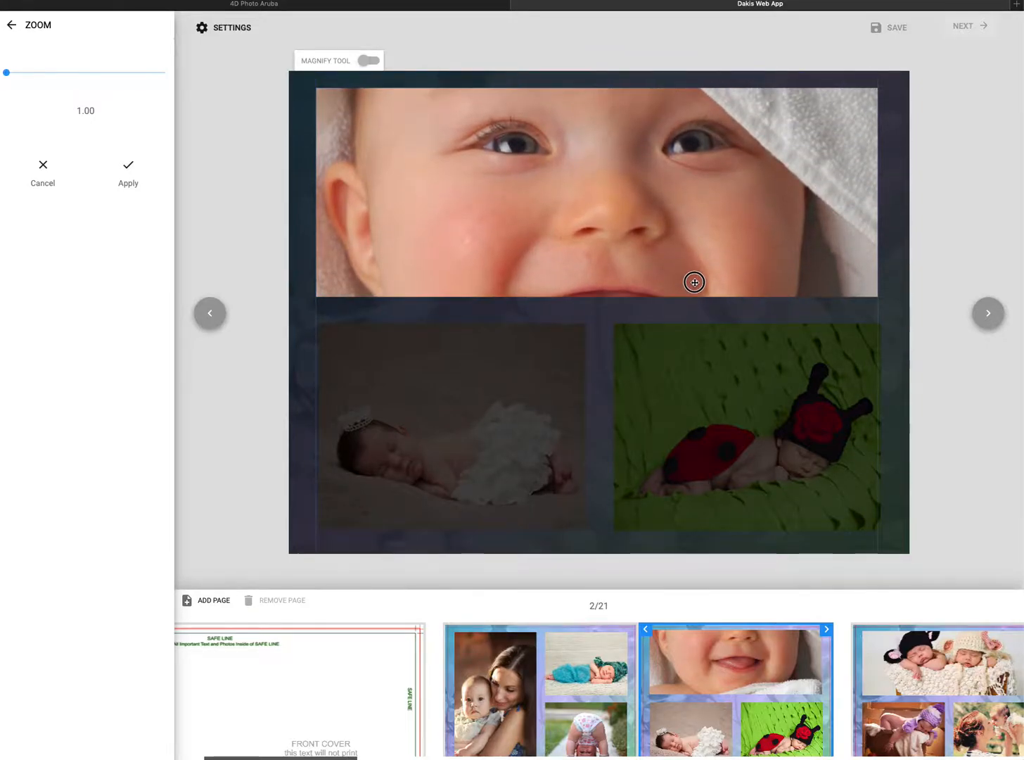
click(134, 171)
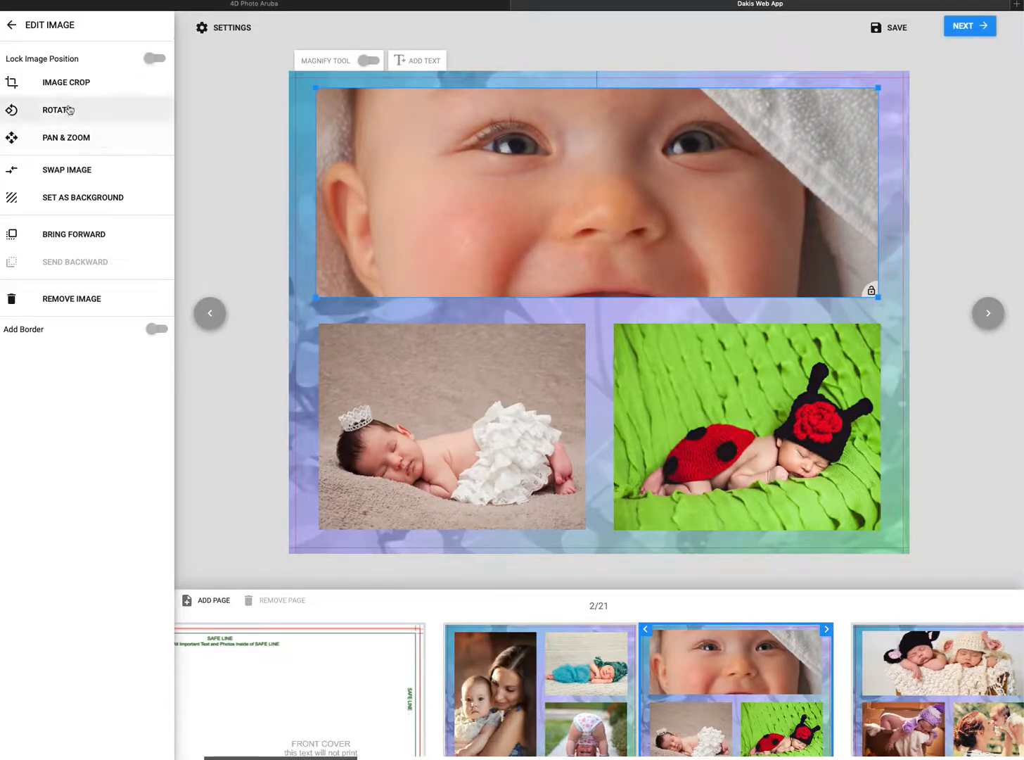
Extend the crop area of the smiling baby photo downward to include the mouth and chin.
click(65, 84)
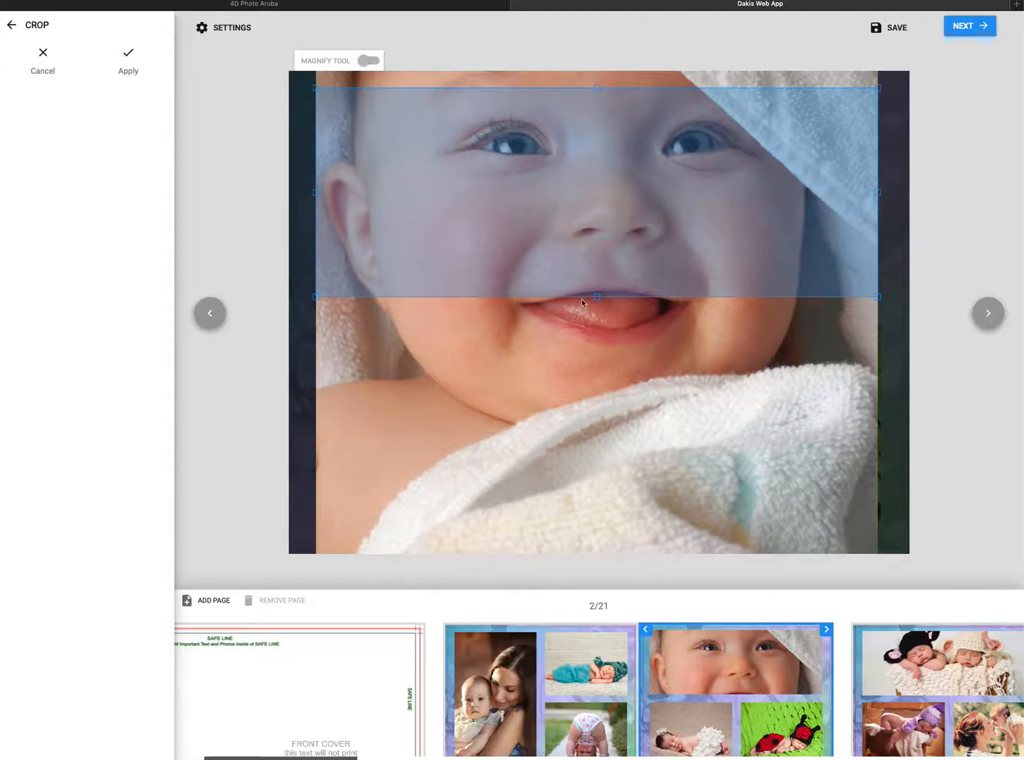
drag(597, 298, 612, 440)
click(131, 59)
Unlock the tiara baby photo on page 2 and shrink it toward its lower-left corner.
click(479, 349)
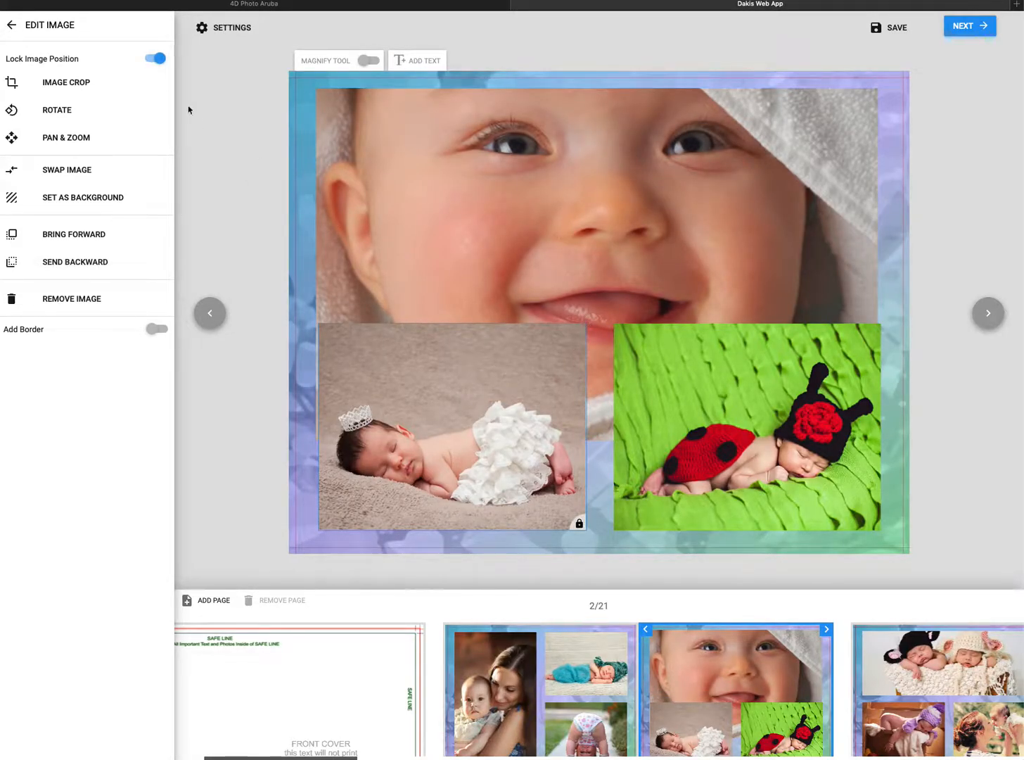
click(154, 59)
drag(588, 322, 519, 375)
Unlock the position of the ladybug baby photo on page 2 and shrink it toward its lower-right corner.
click(661, 352)
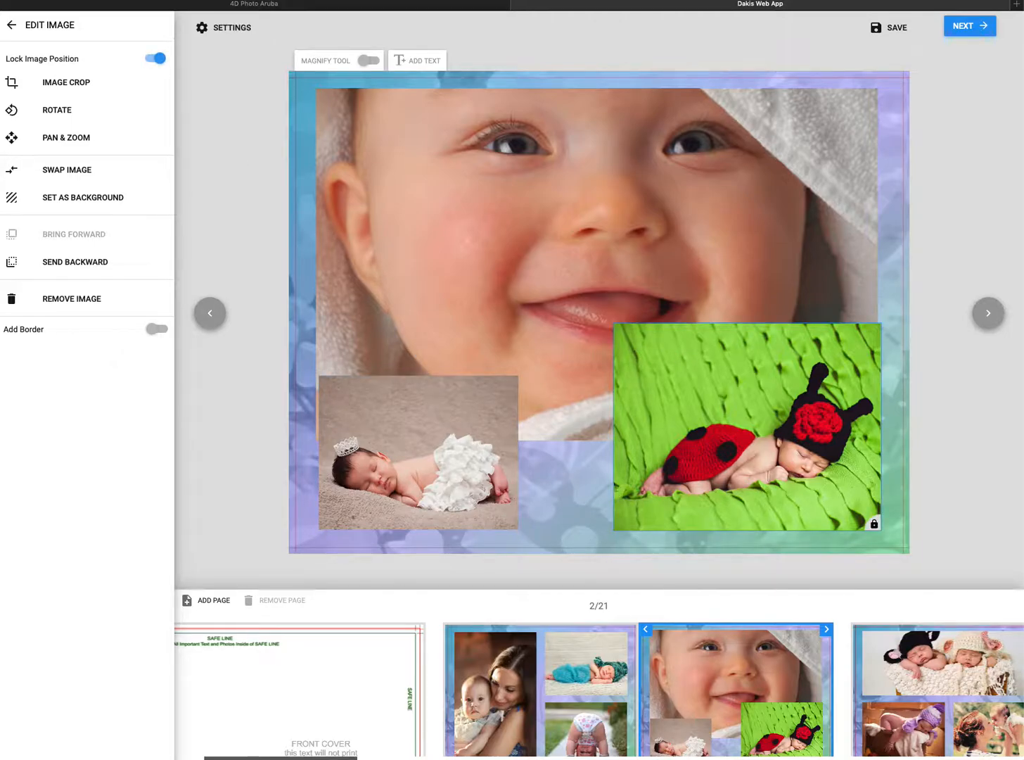
click(152, 59)
drag(610, 323, 677, 393)
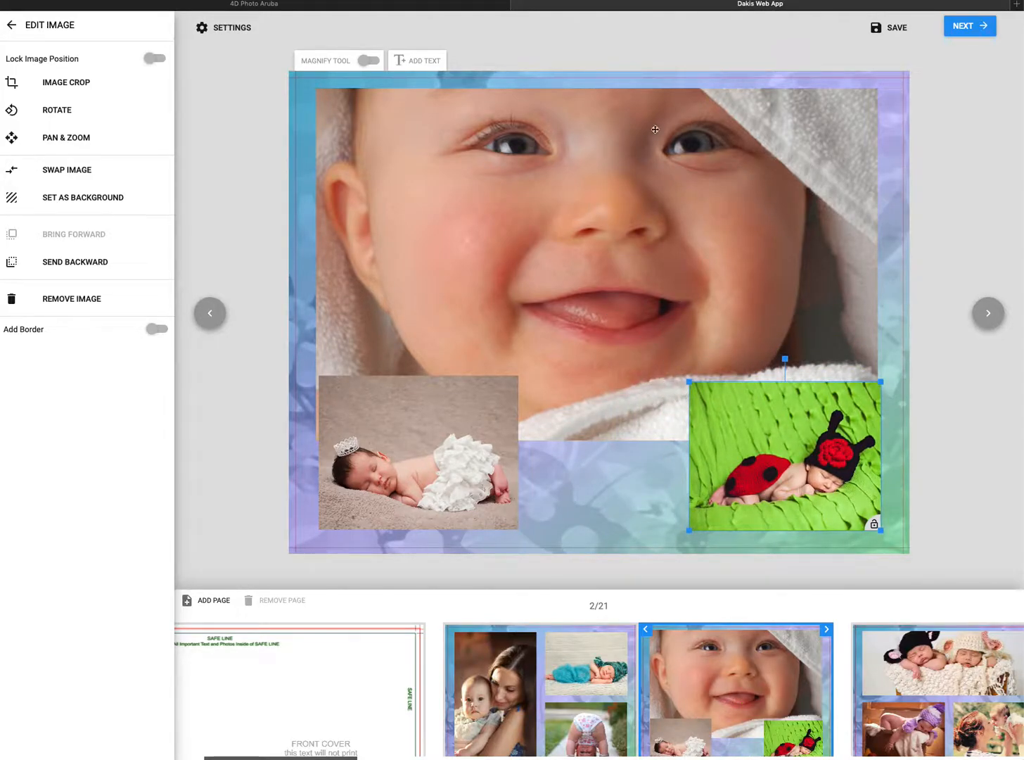
Add a text box to page 2 and place it between the two small photos near the page's lower edge.
click(405, 59)
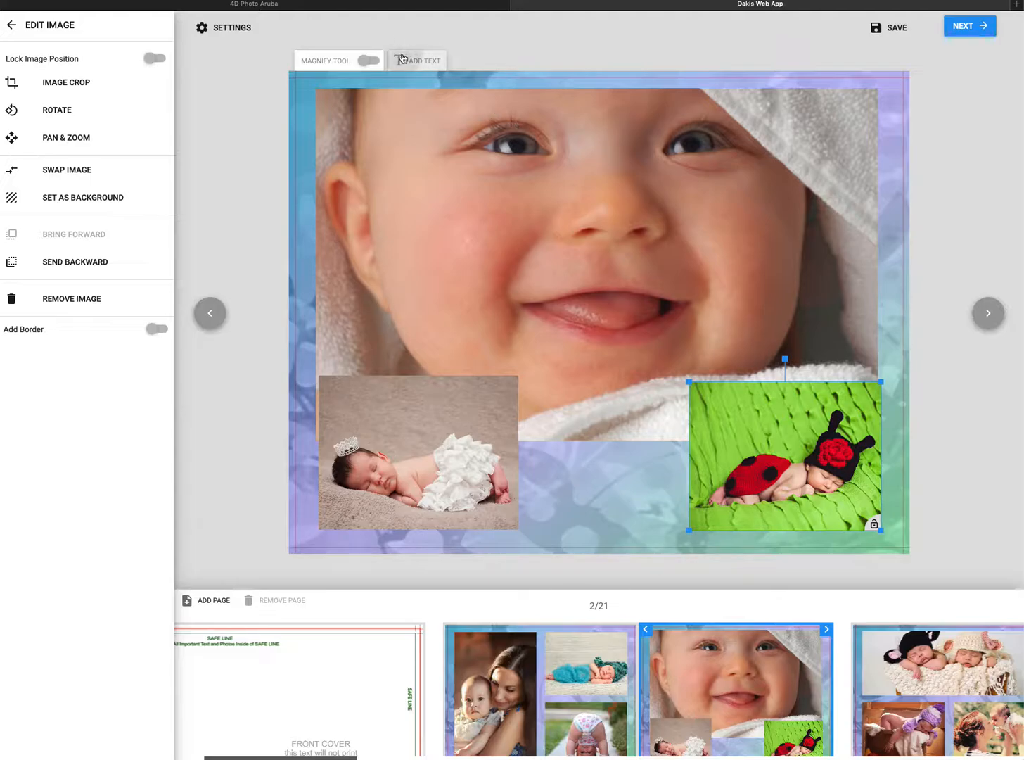
drag(594, 311, 590, 469)
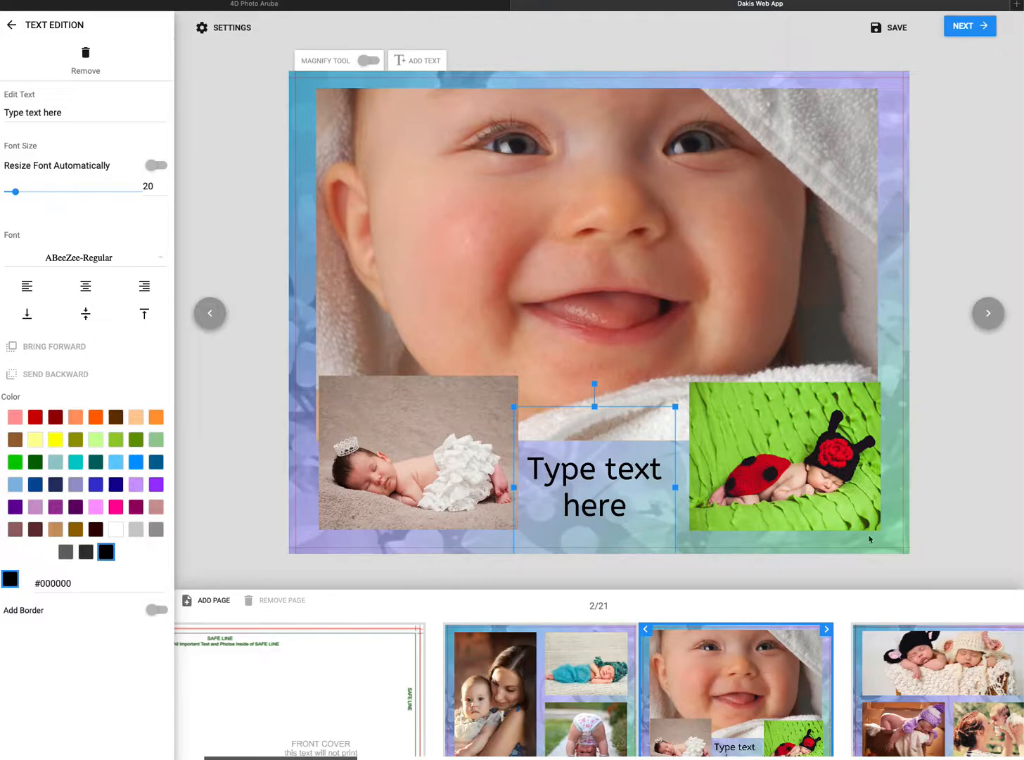
Open the book cover and place the smiling baby photo in the upper-left corner of the back cover.
click(316, 673)
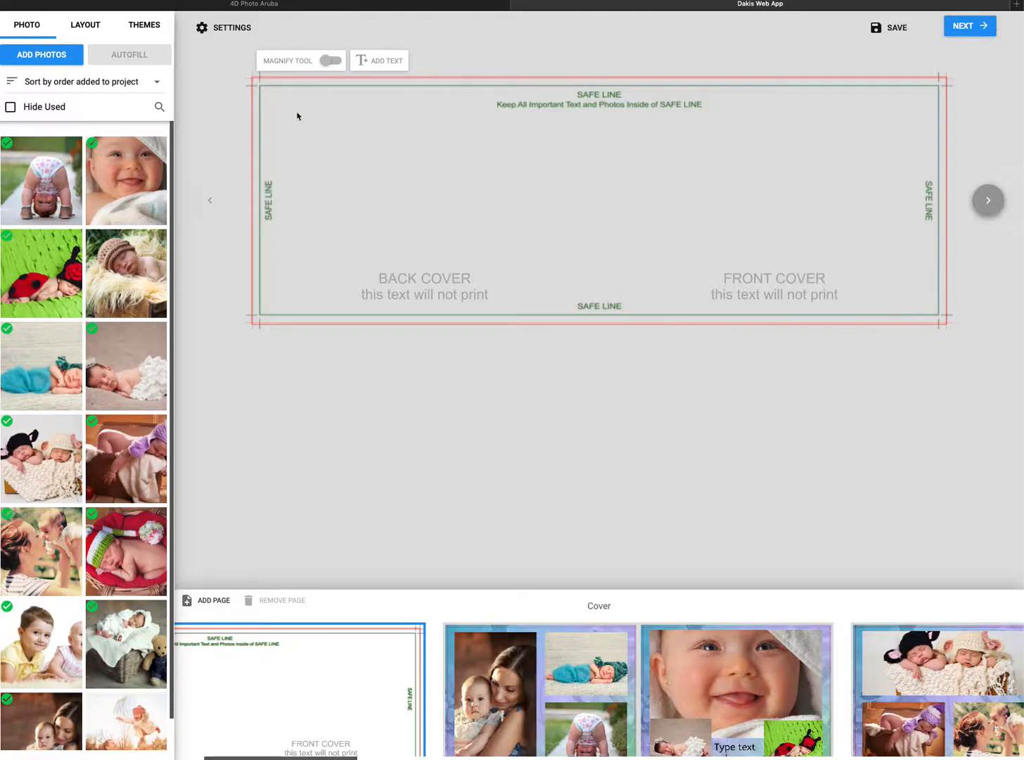
click(142, 189)
click(75, 324)
drag(576, 211, 261, 124)
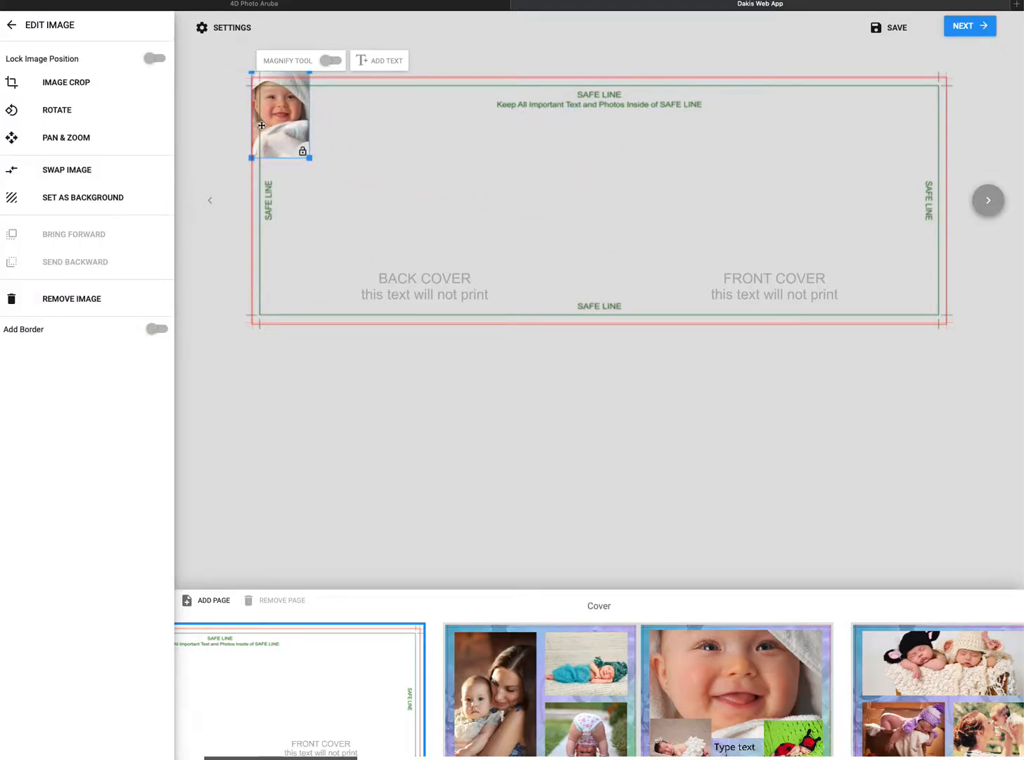
Enlarge the smiling baby photo to the full height of the back cover and align it with the upper-left red guide lines.
drag(312, 158, 551, 359)
drag(413, 207, 382, 116)
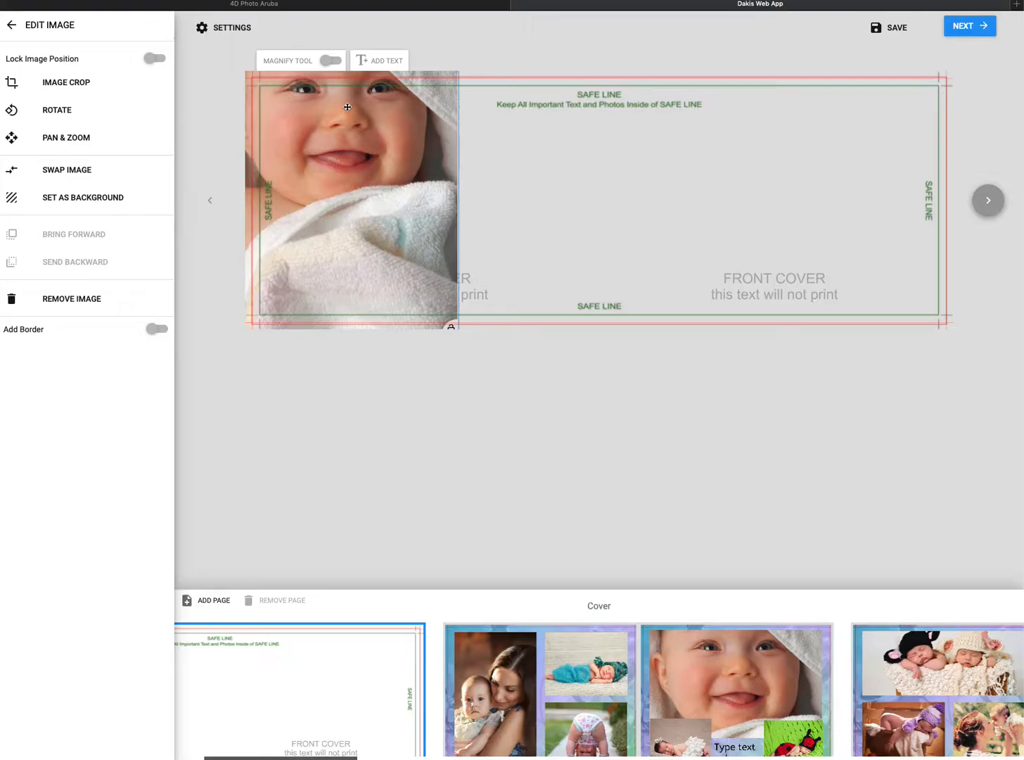
drag(350, 111, 422, 224)
drag(404, 213, 381, 206)
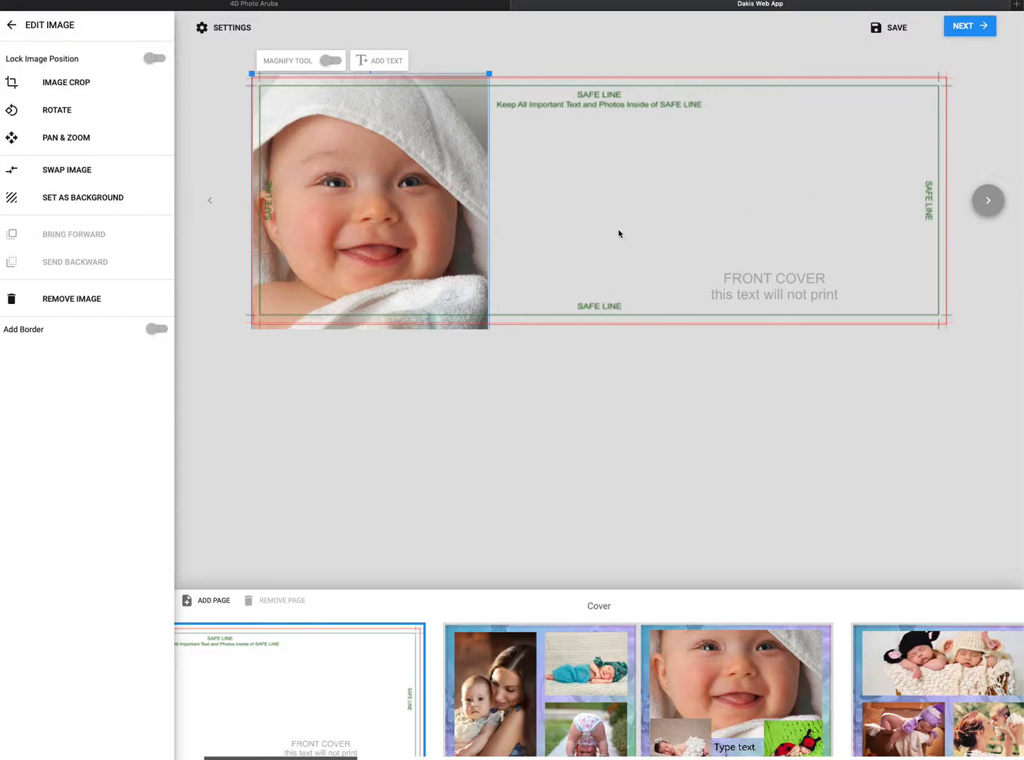
mouse_move(418, 154)
mouse_down()
mouse_move(452, 222)
mouse_move(393, 163)
mouse_move(440, 196)
mouse_move(411, 157)
mouse_up()
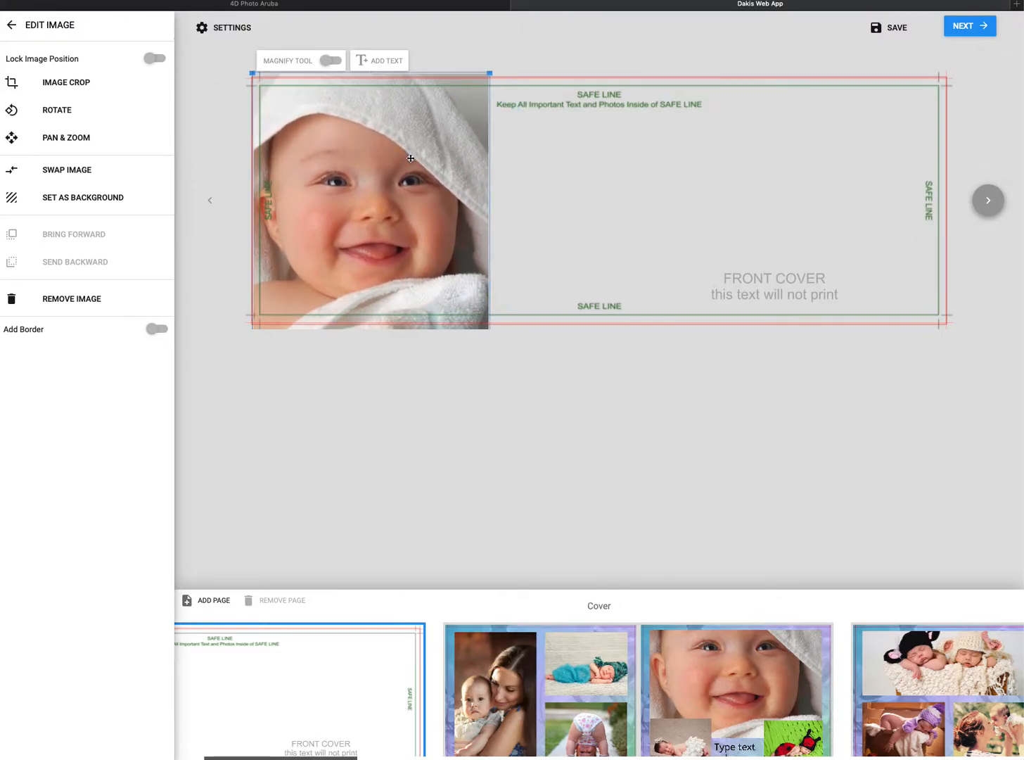
click(593, 187)
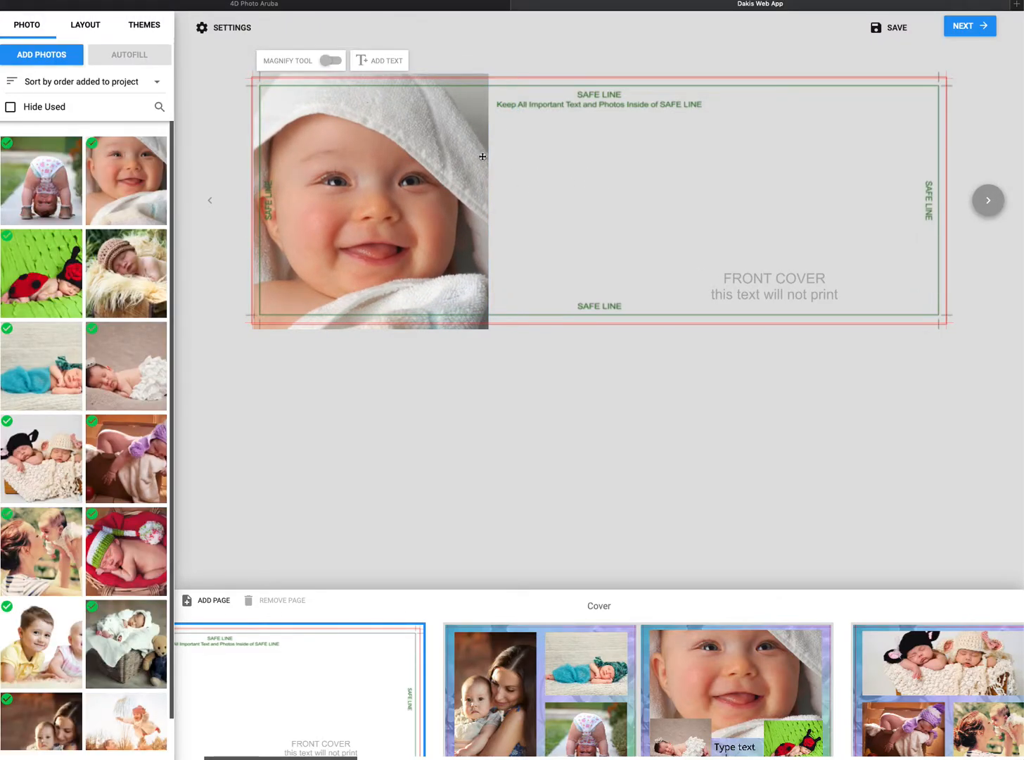
Switch the cover theme to Color and set the cover background to dark blue after trying light gray #cdcccb.
click(158, 29)
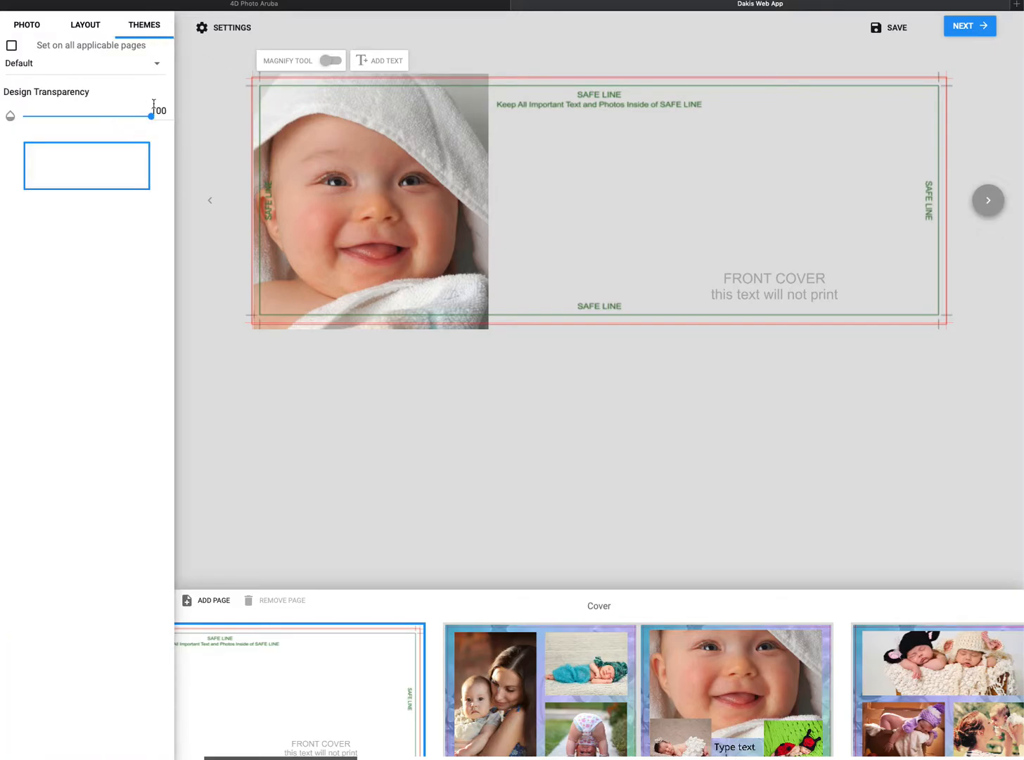
click(156, 65)
click(101, 84)
click(136, 204)
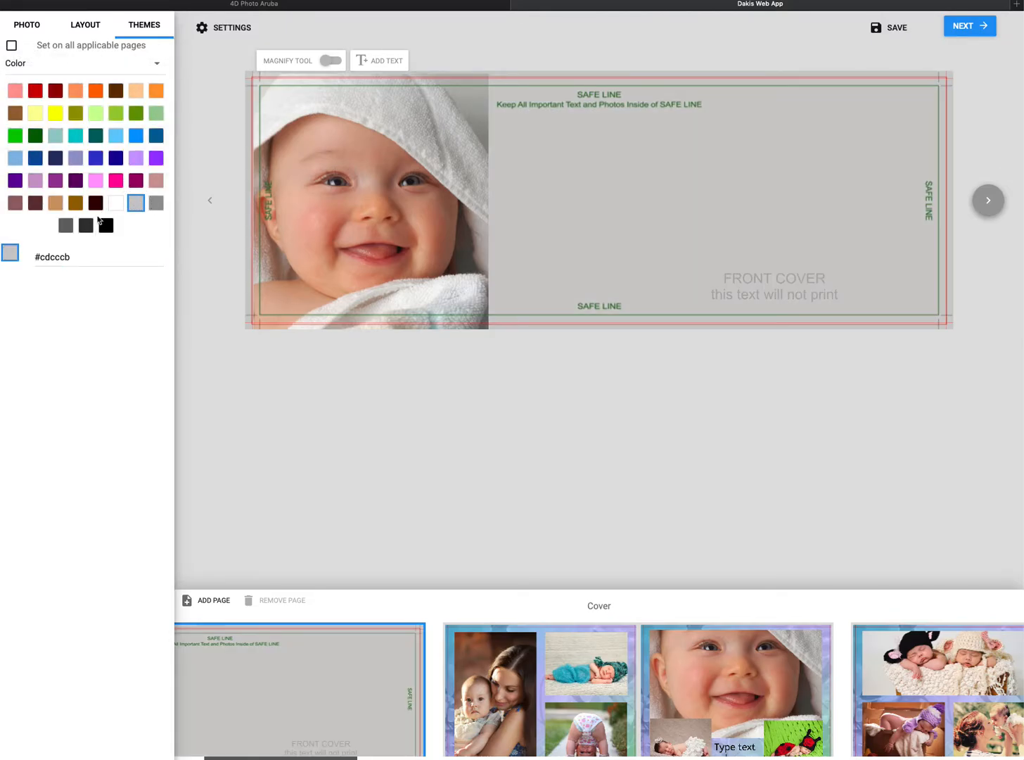
click(112, 162)
Nudge the smiling baby photo slightly down and to the right on the back cover and finish editing it.
click(347, 219)
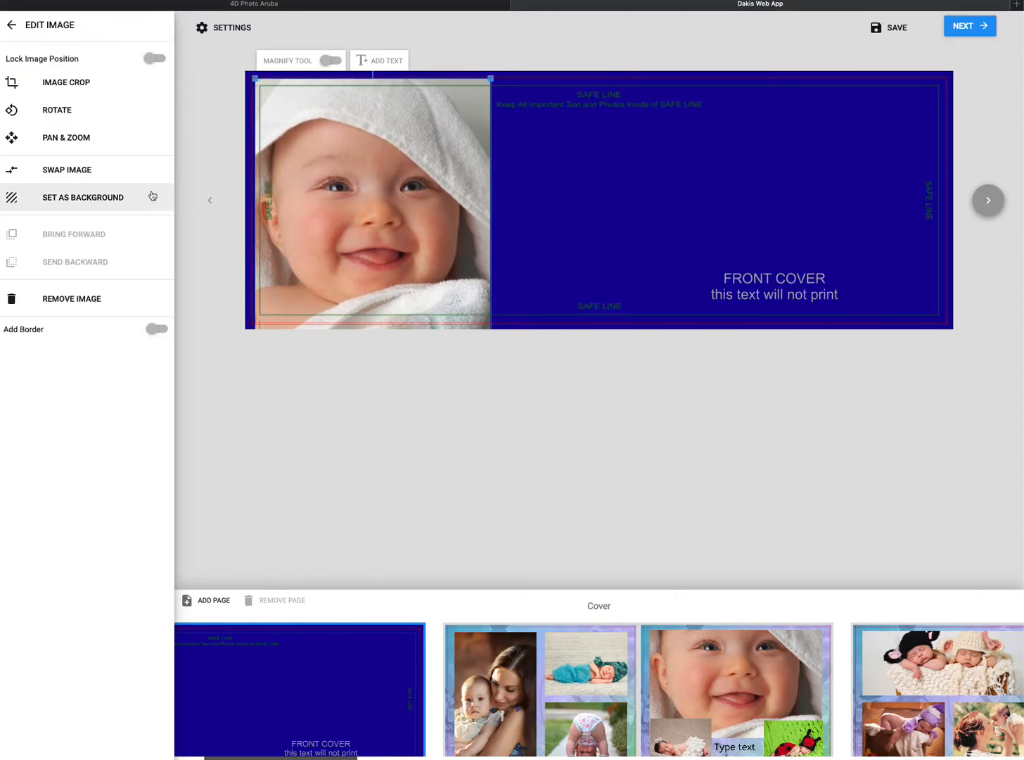
click(9, 27)
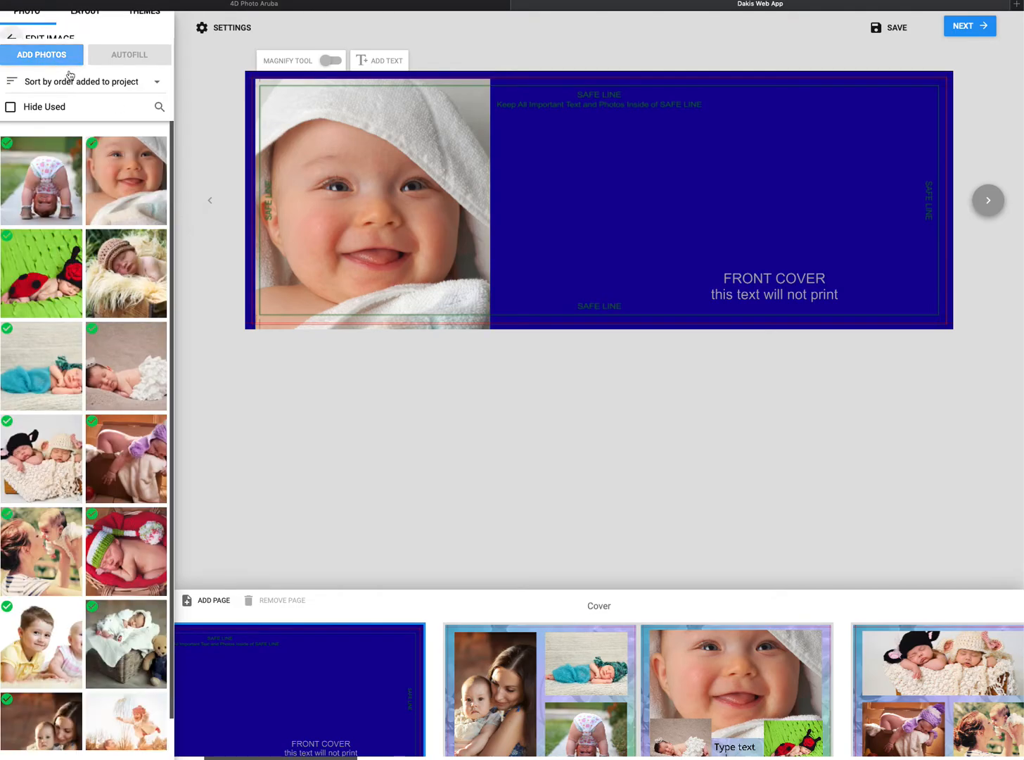